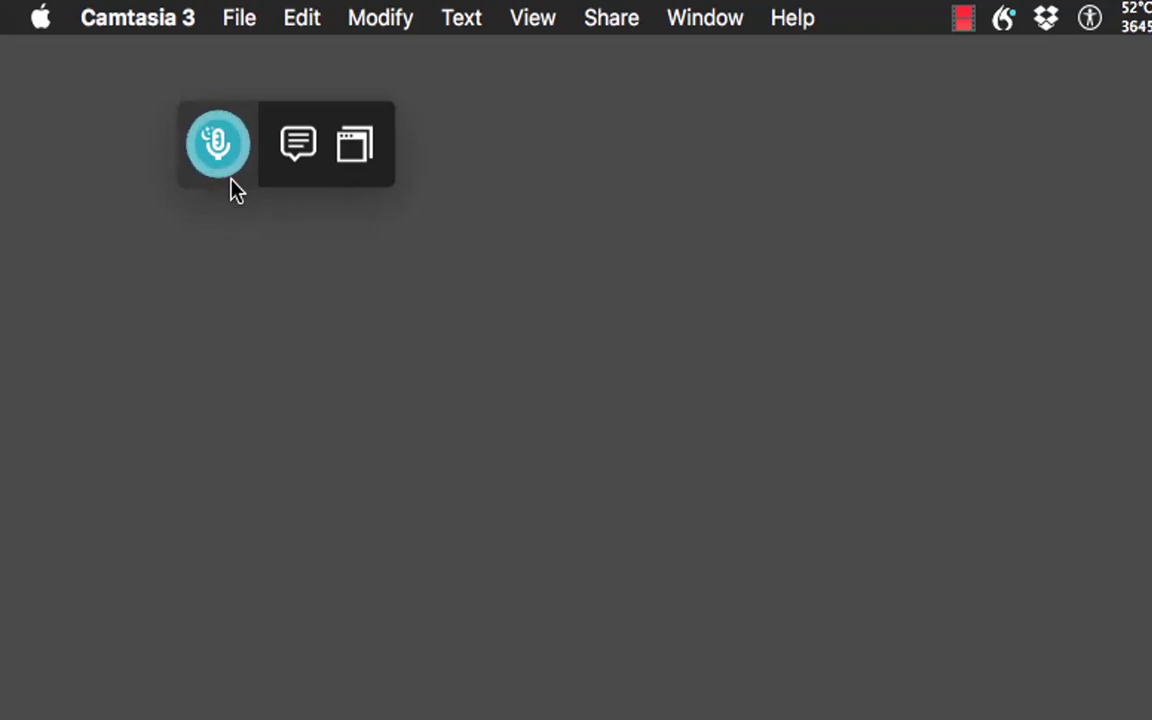
Step: Check the speech recognition modes in the Dragon status window and show the Guidance window
{"action": "left_click", "coordinate": [286, 157]}
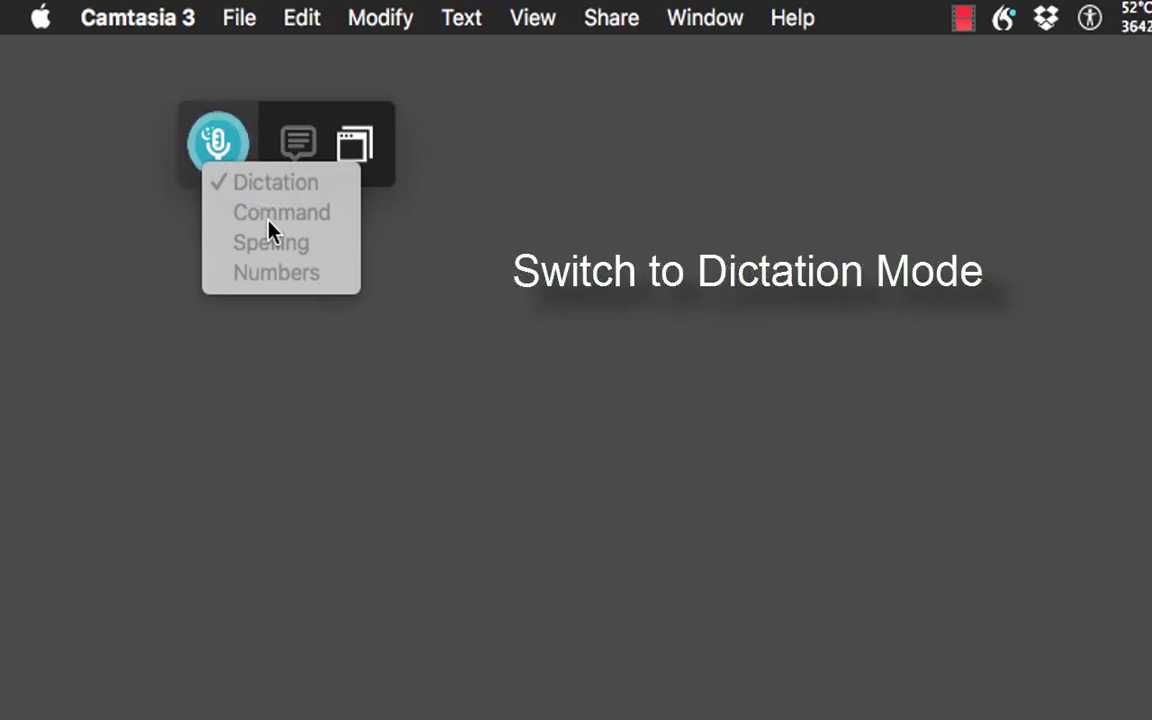
{"action": "left_click", "coordinate": [360, 145]}
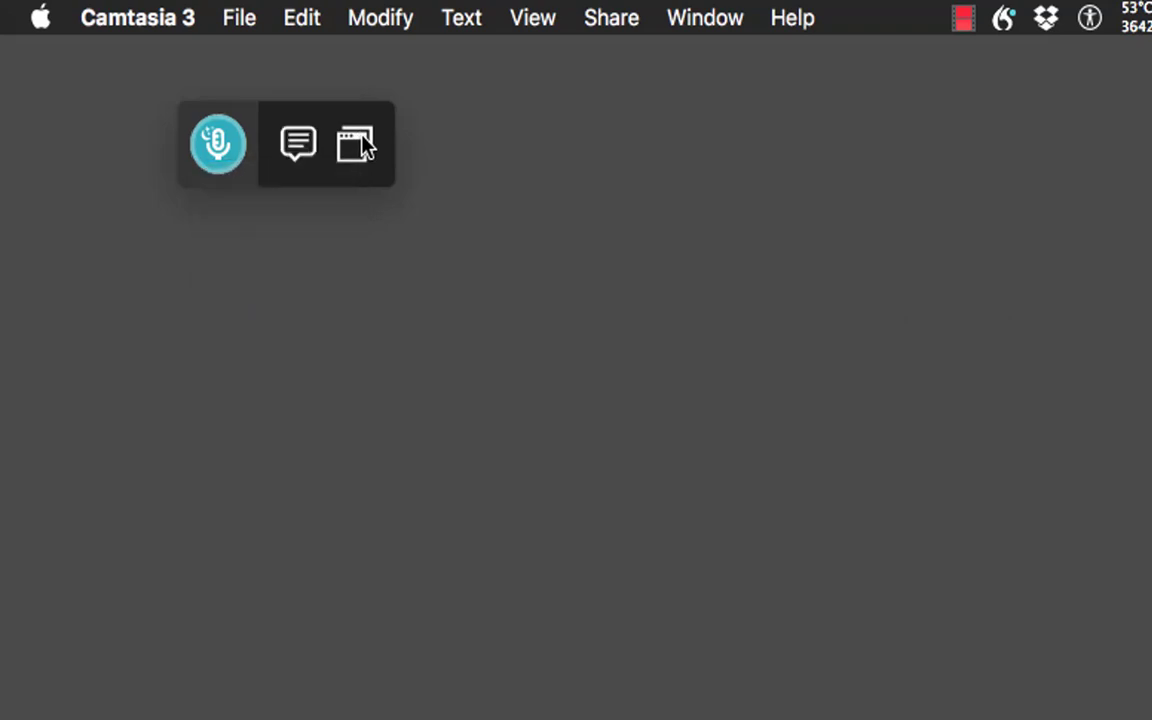
{"action": "left_click", "coordinate": [362, 145]}
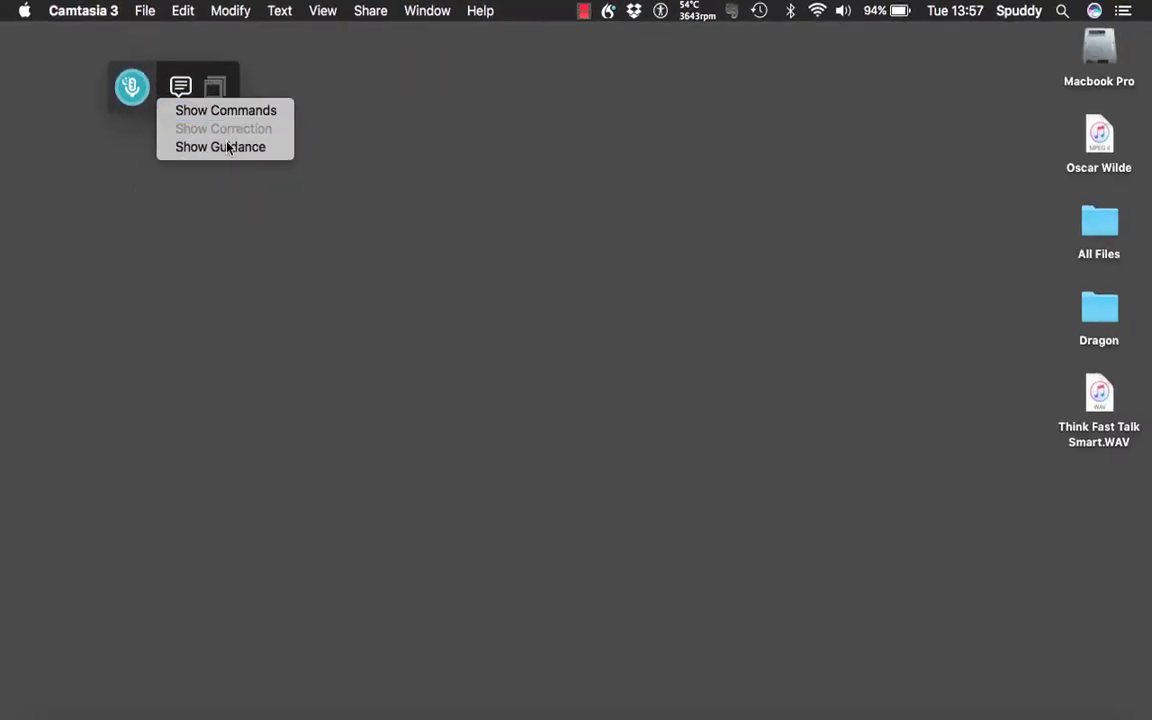
{"action": "left_click", "coordinate": [228, 151]}
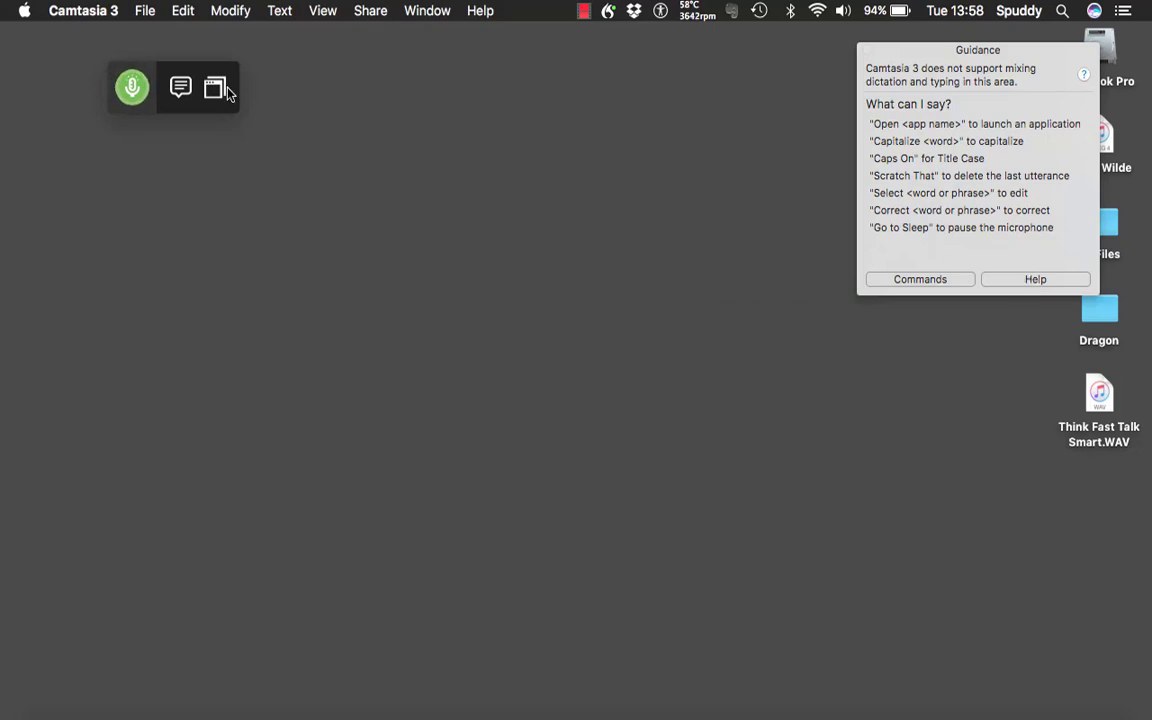
{"action": "left_click", "coordinate": [607, 14]}
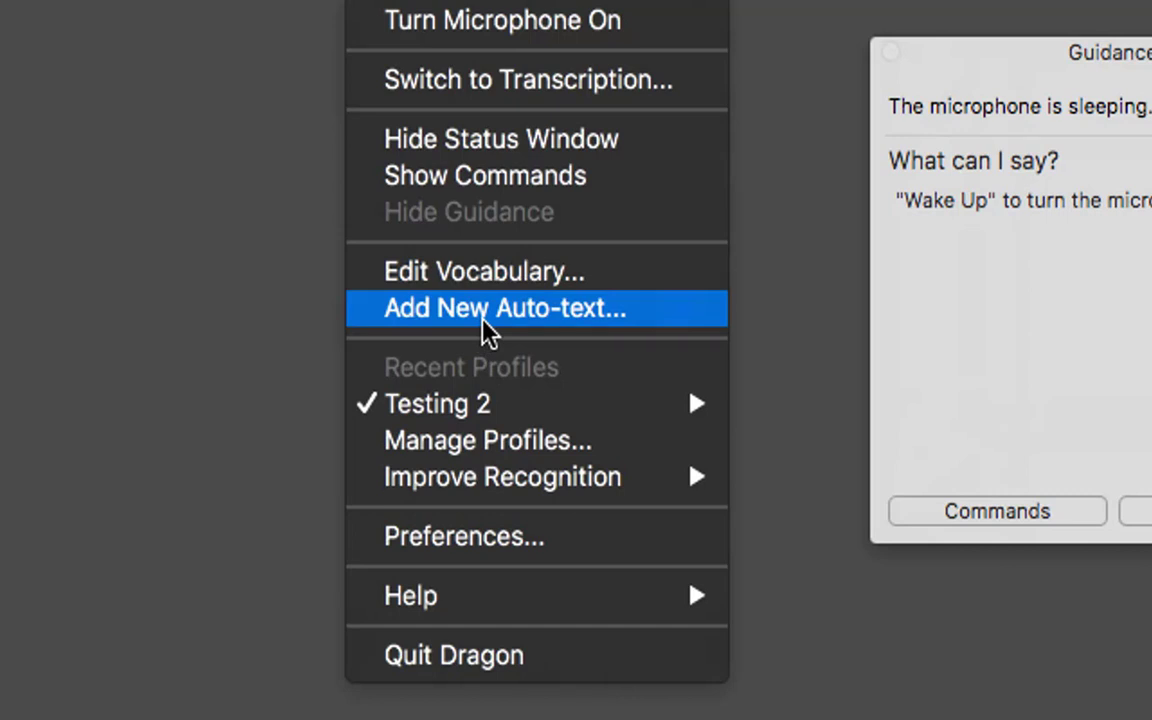
{"action": "mouse_move", "coordinate": [497, 405]}
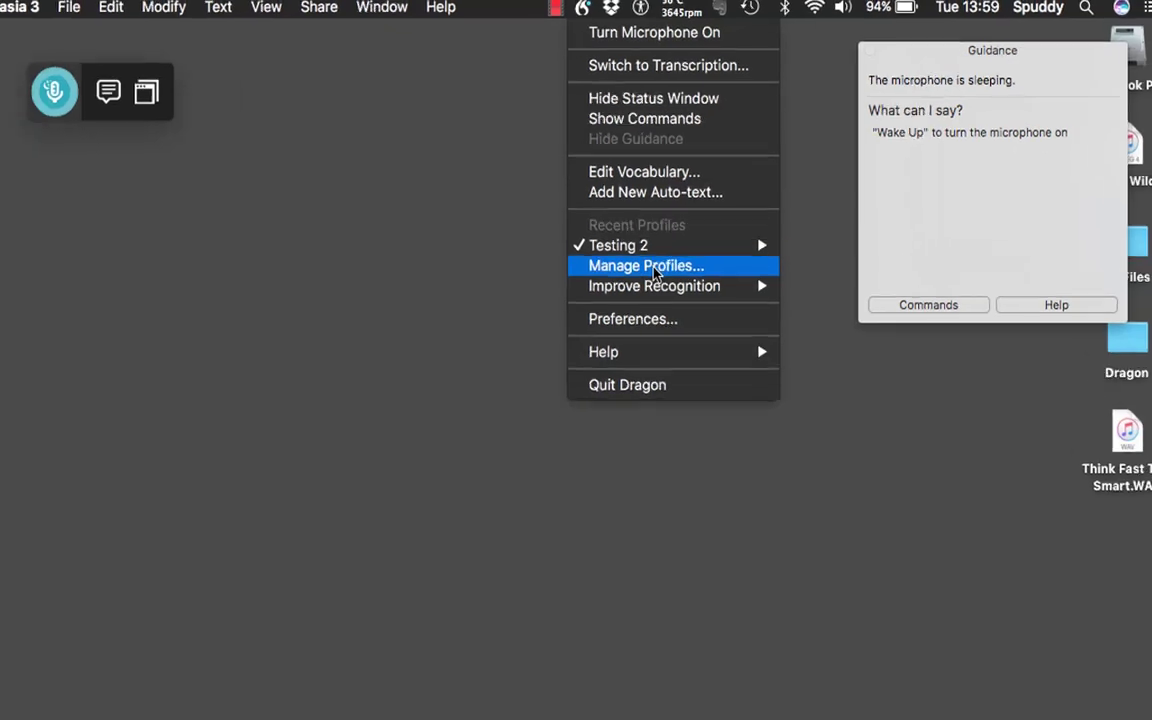
{"action": "left_click", "coordinate": [488, 440]}
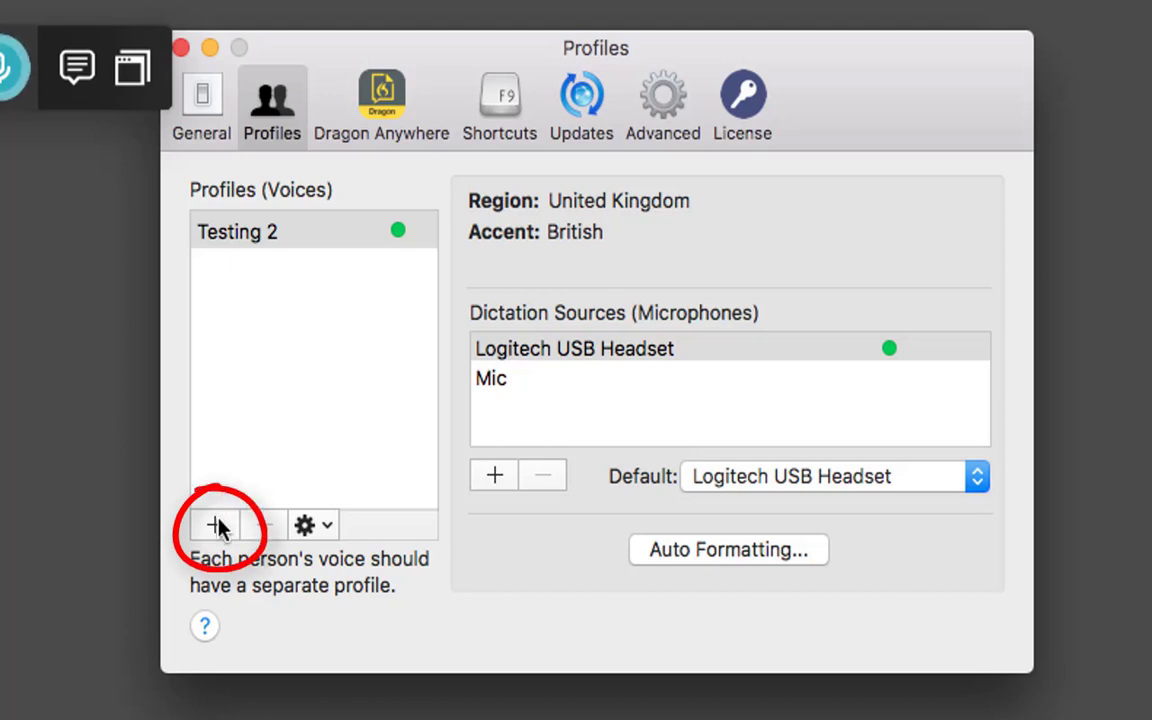
{"action": "left_click", "coordinate": [310, 526]}
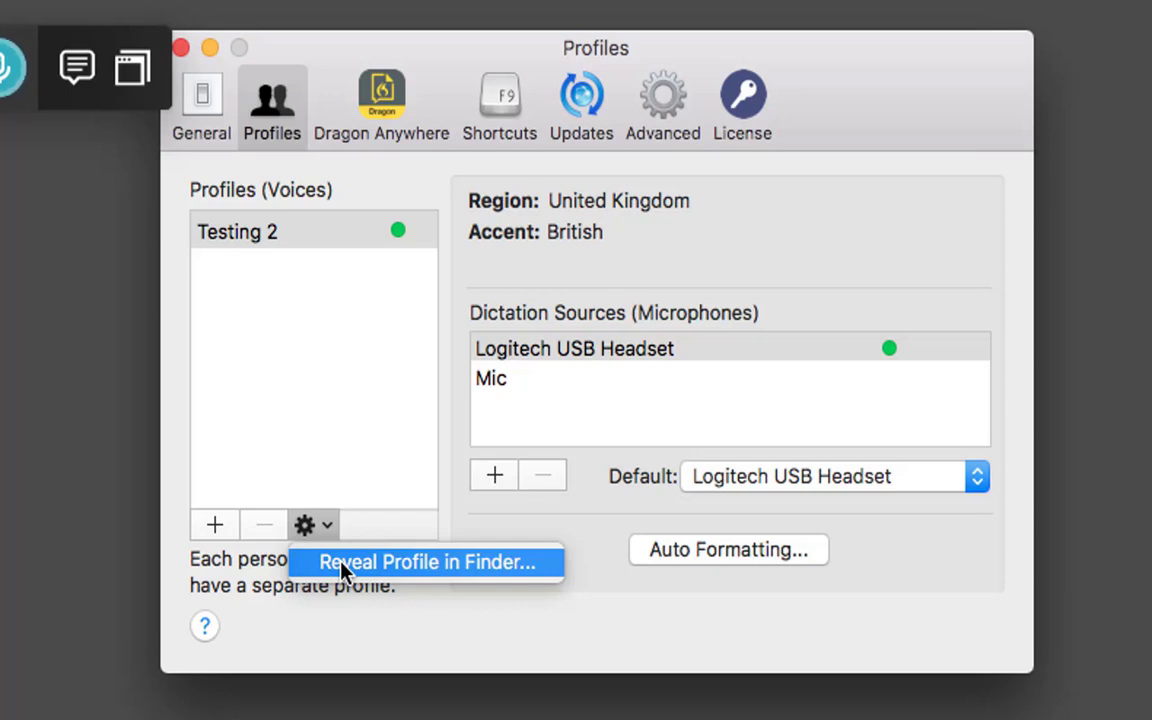
{"action": "left_click", "coordinate": [487, 530]}
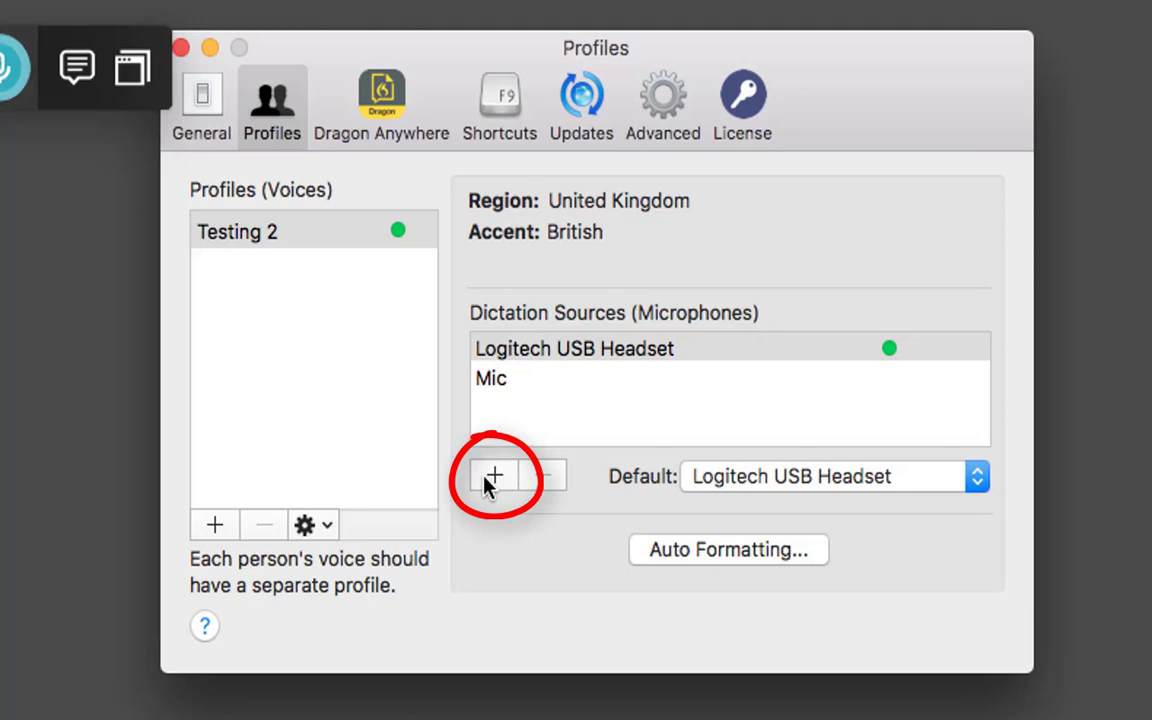
{"action": "left_click", "coordinate": [783, 482]}
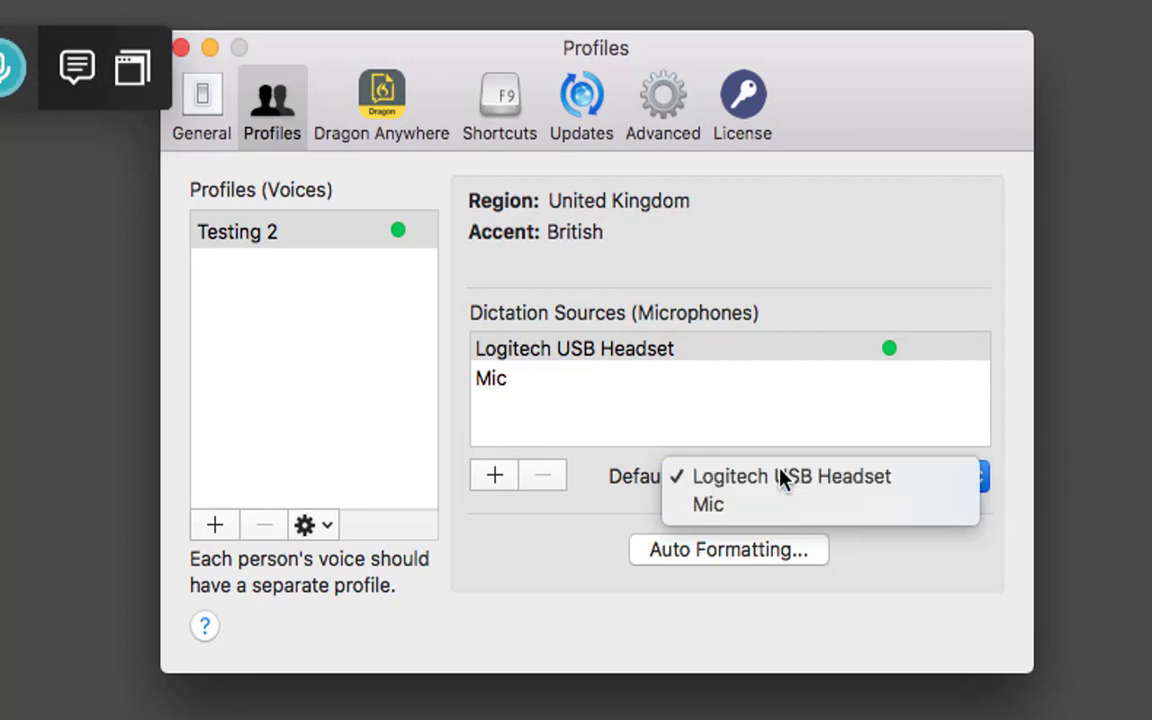
{"action": "left_click", "coordinate": [783, 478]}
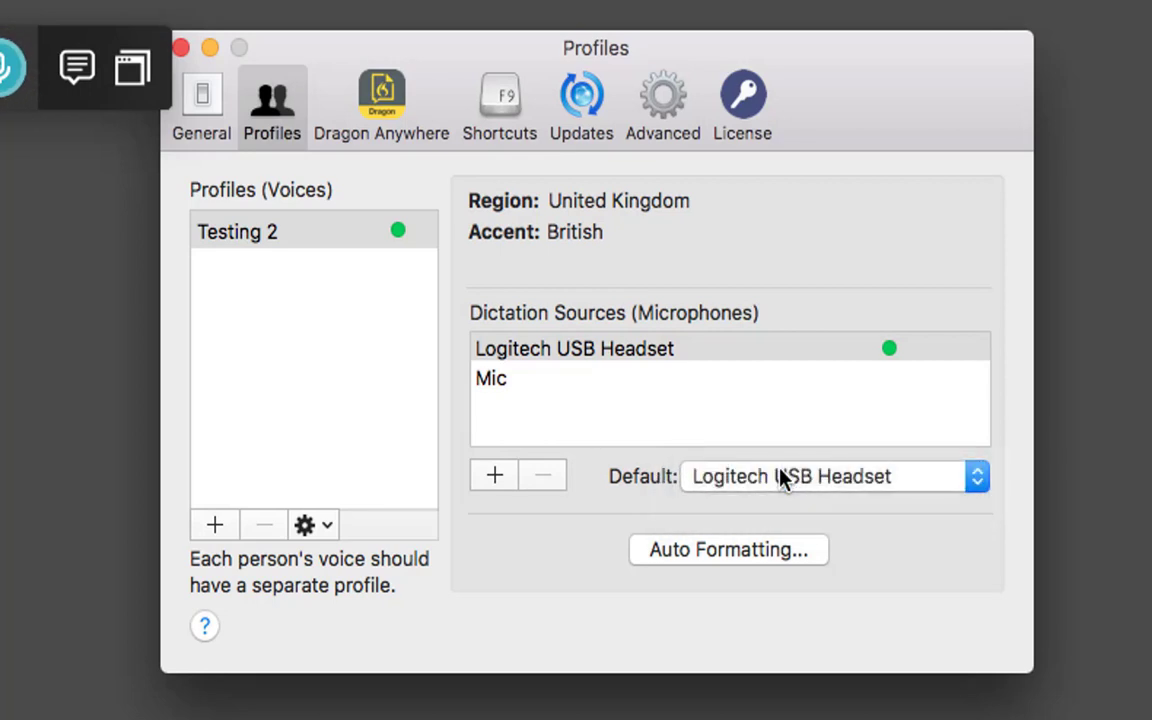
Step: In the profile's Auto Formatting options, set dates to Dates As Spoken and numerals to start with 10, and close the options
{"action": "left_click", "coordinate": [686, 557]}
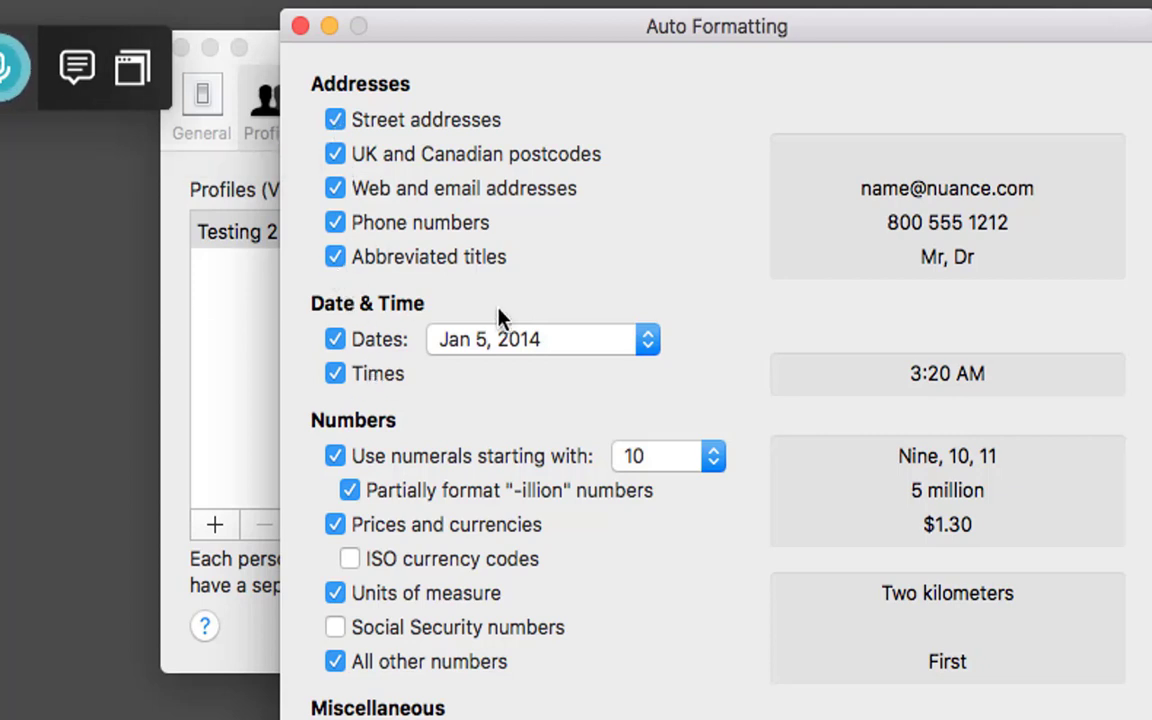
{"action": "left_click", "coordinate": [522, 344]}
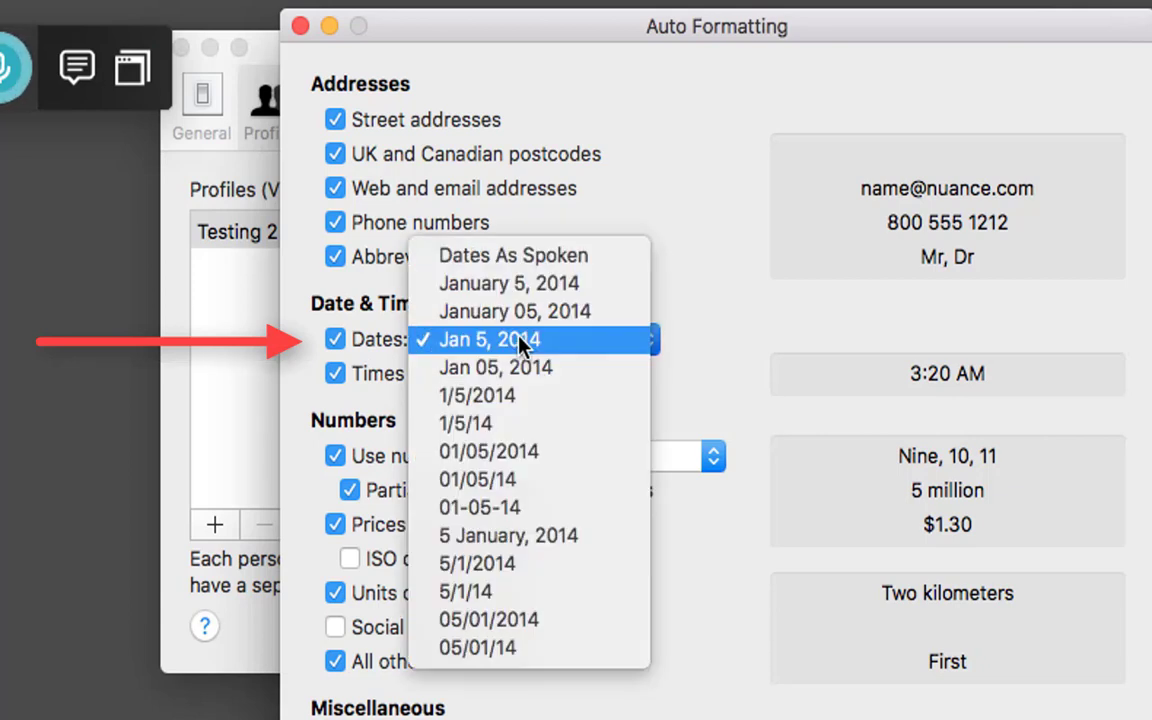
{"action": "left_click", "coordinate": [513, 258]}
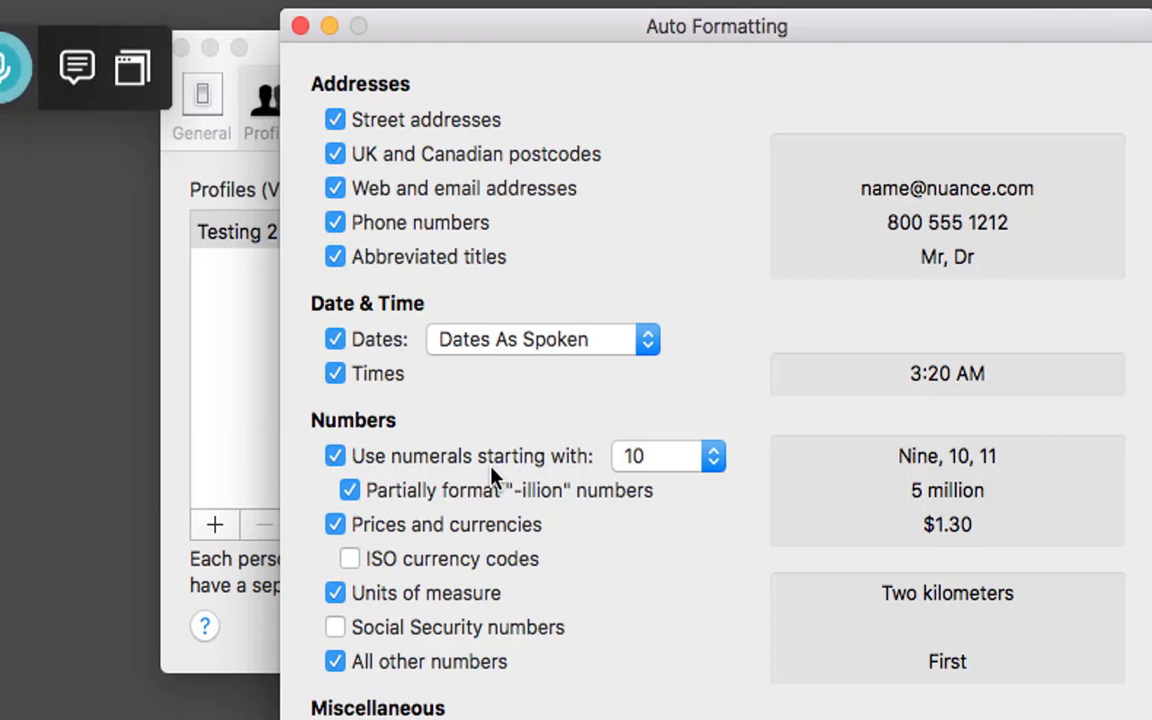
{"action": "left_click", "coordinate": [718, 460]}
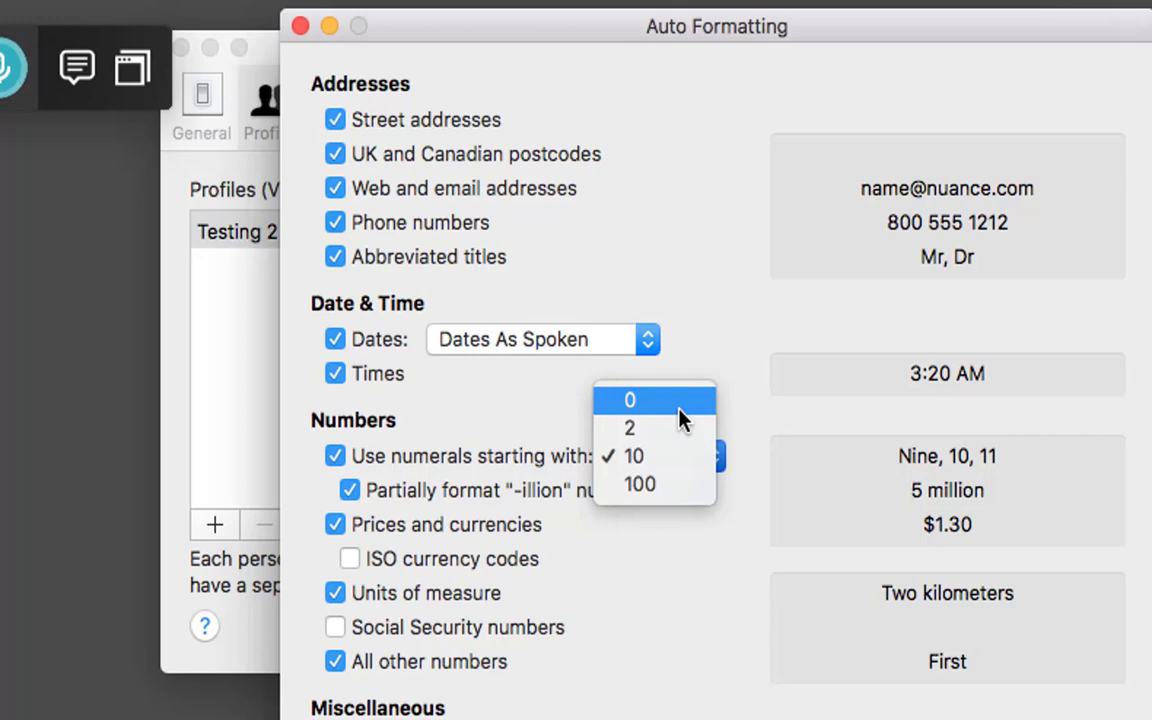
{"action": "left_click", "coordinate": [638, 456]}
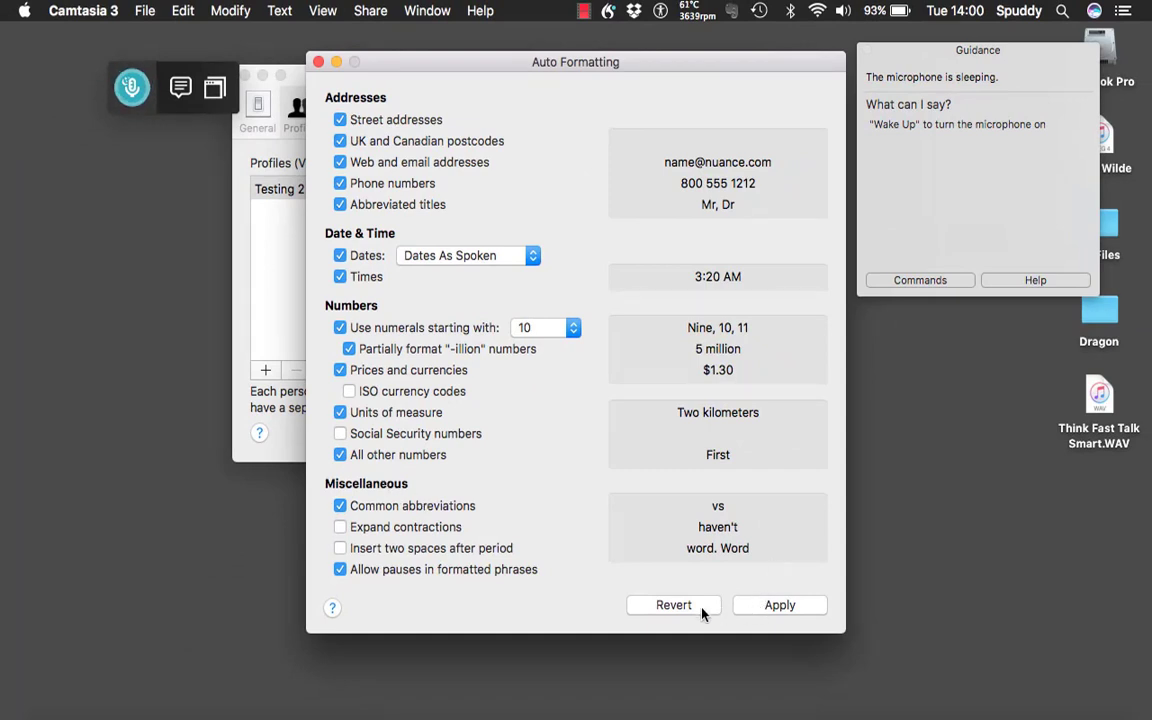
{"action": "left_click", "coordinate": [317, 63]}
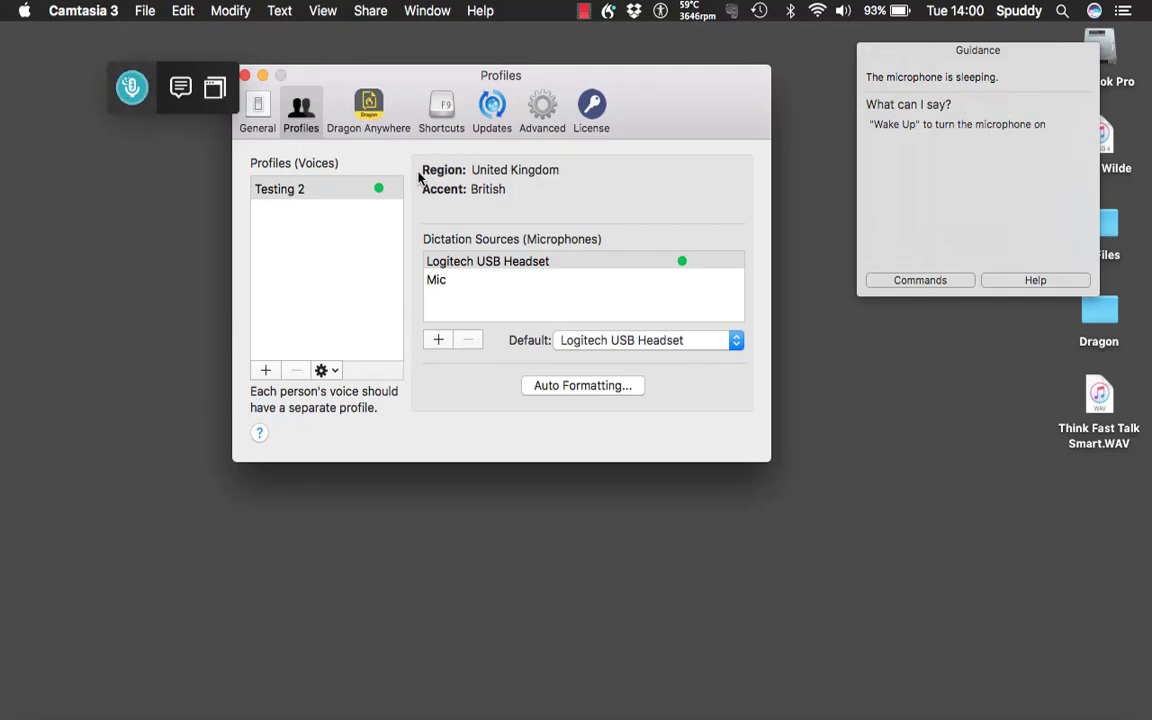
Step: Review the General settings for startup, command generation and auto sleep, and close the preferences
{"action": "left_click", "coordinate": [258, 112]}
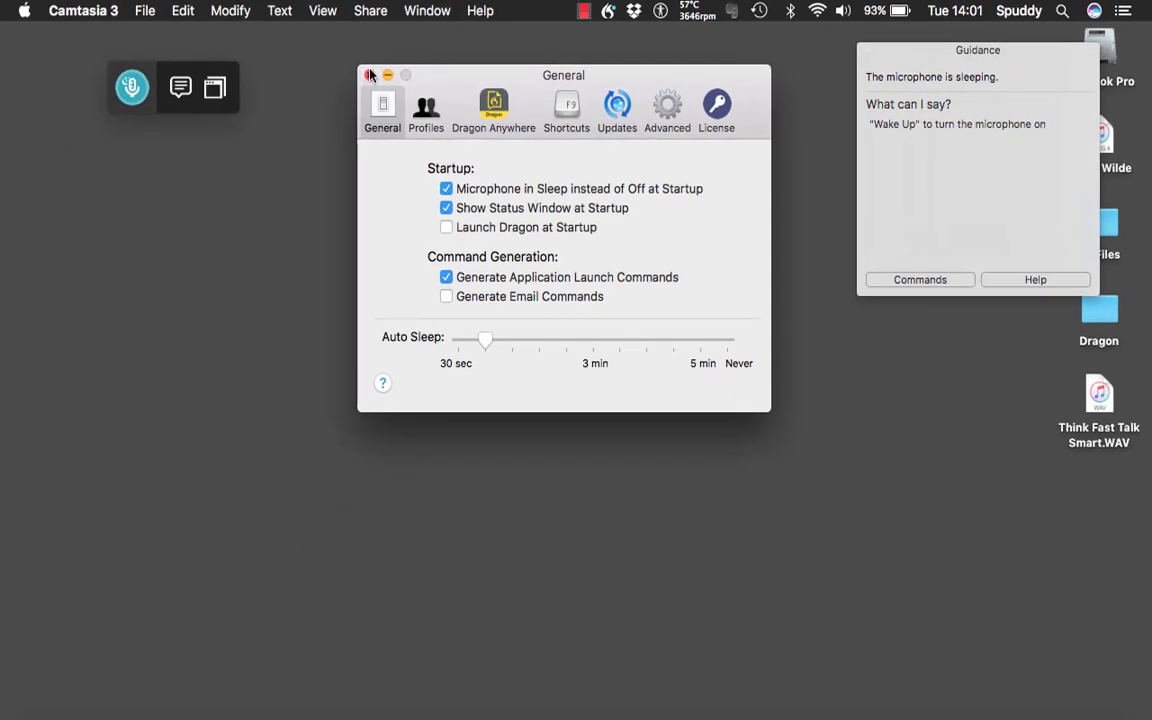
{"action": "left_click", "coordinate": [369, 76]}
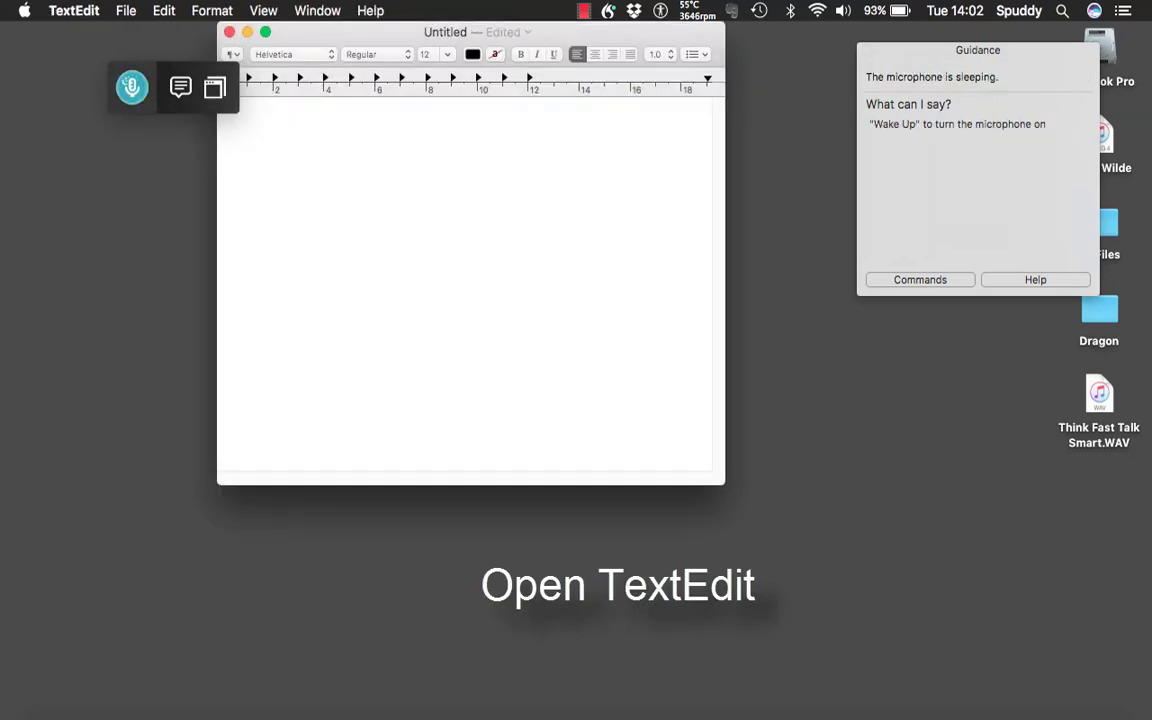
Step: In TextEdit, enter "The matter is made up of discrete units is very old idea,. In many ancient cultures such as Greece and India."
{"action": "left_click_drag", "start_coordinate": [376, 33], "coordinate": [424, 126]}
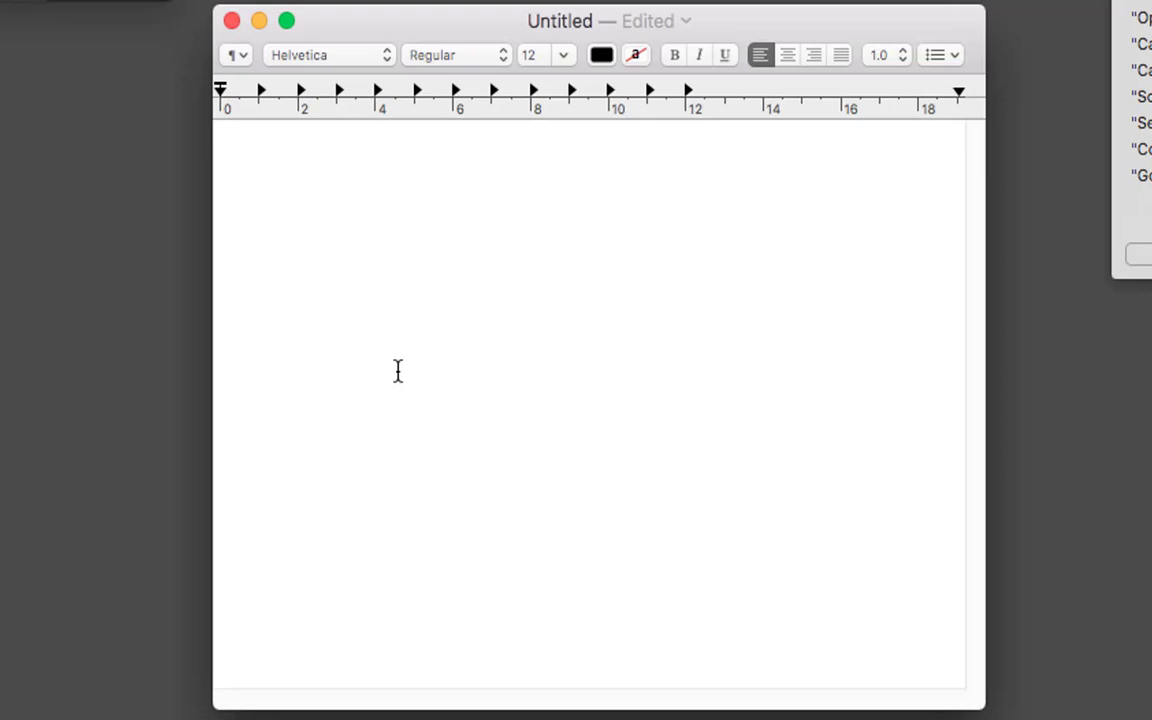
{"action": "type", "text": "The matter is made up of discrete units is very old idea,"}
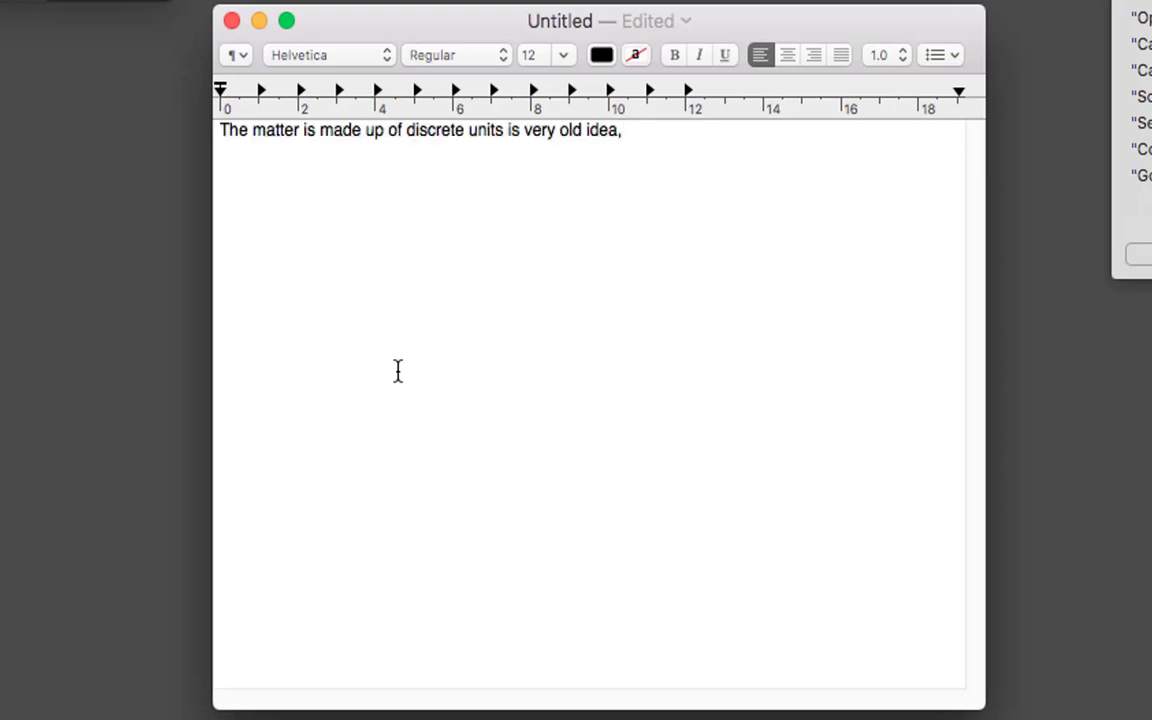
{"action": "type", "text": ". In many ancient cultures such as Greece and India."}
{"action": "key", "text": "Return"}
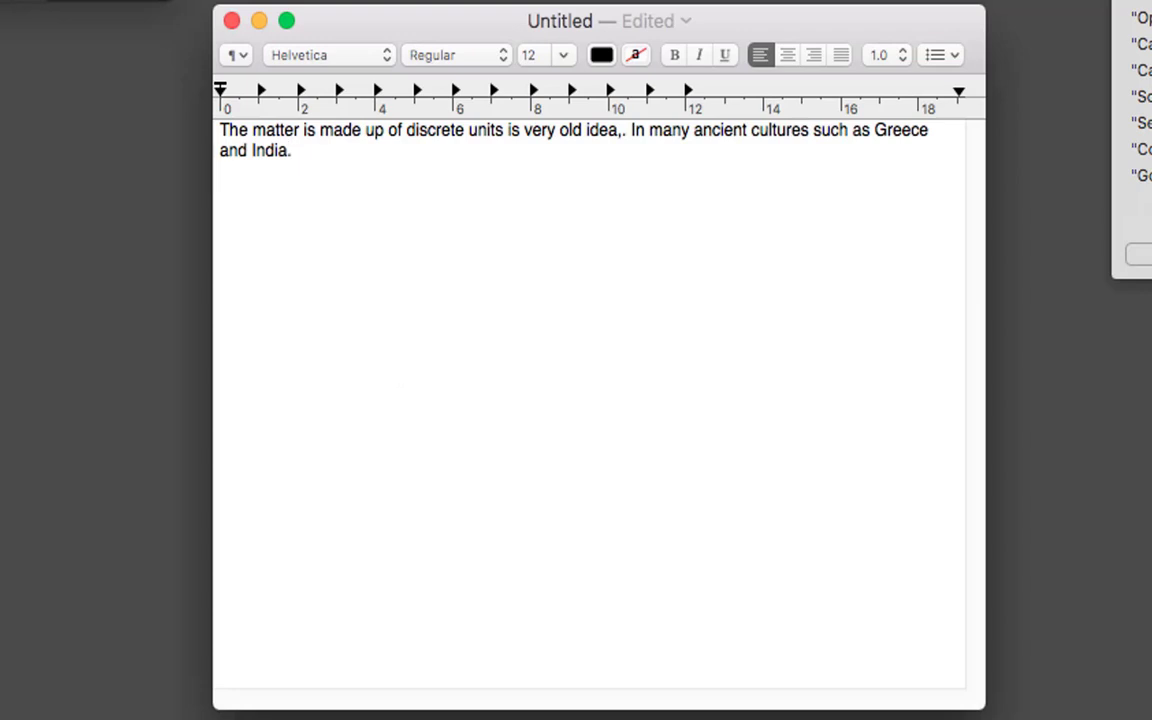
Step: Add a new line to the document reading: The word “atom” was coined by action philosophers
{"action": "type", "text": "The word atom"}
{"action": "type", "text": "\"atom\""}
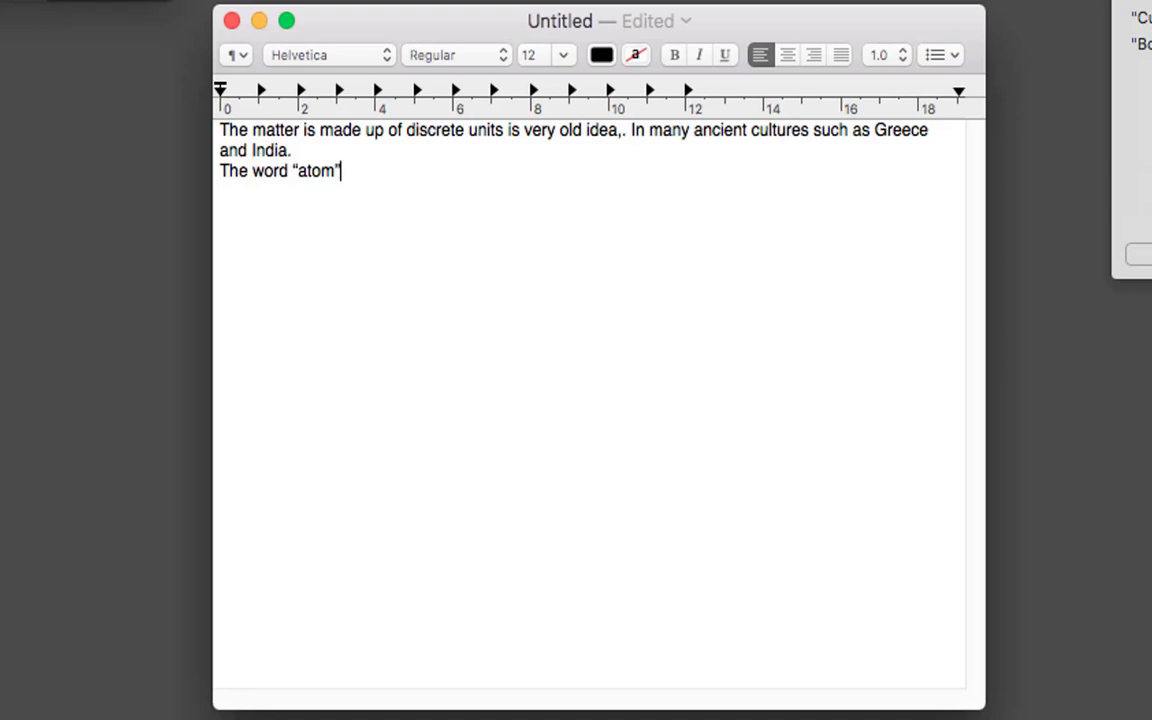
{"action": "type", "text": "was coined by action philosophers"}
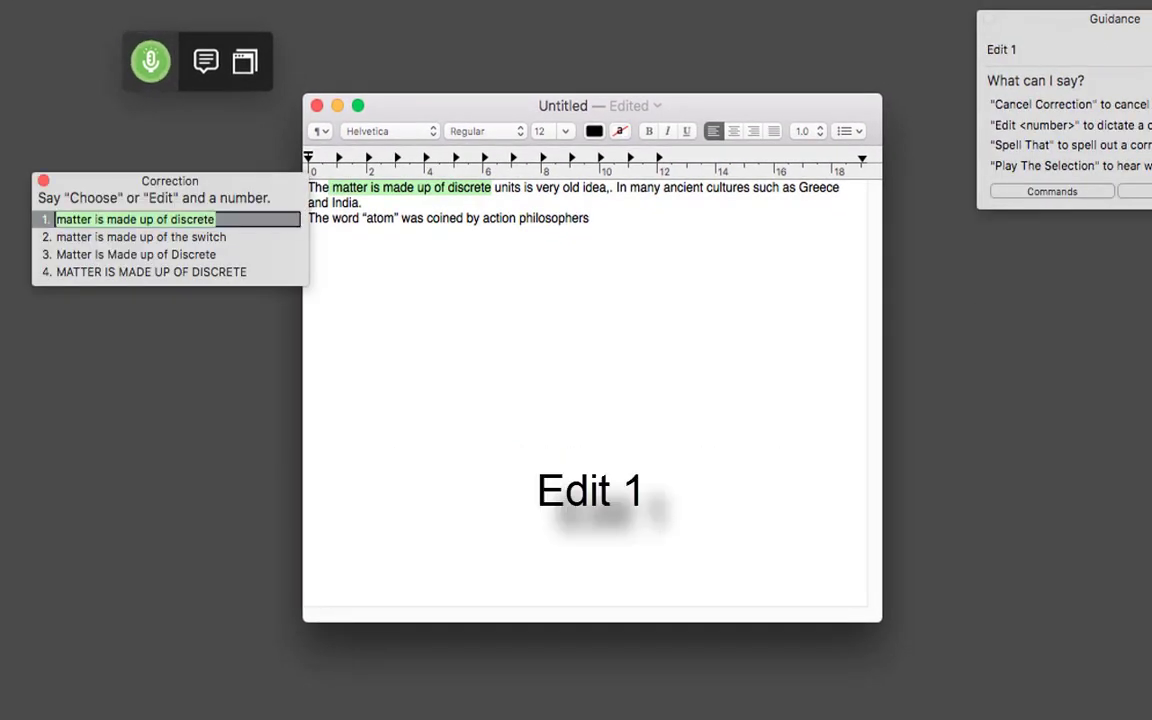
Step: Edit the first correction choice to read "The idea that matter is made up of discrete" for the opening sentence
{"action": "type", "text": "The idea"}
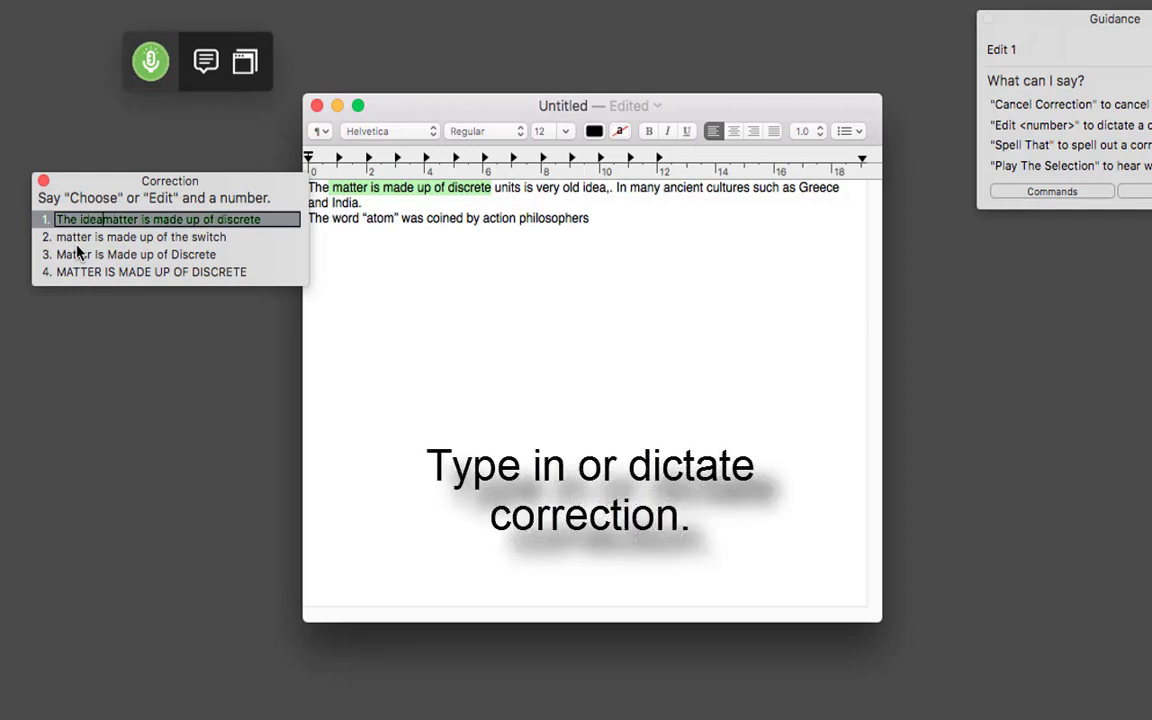
{"action": "type", "text": " that"}
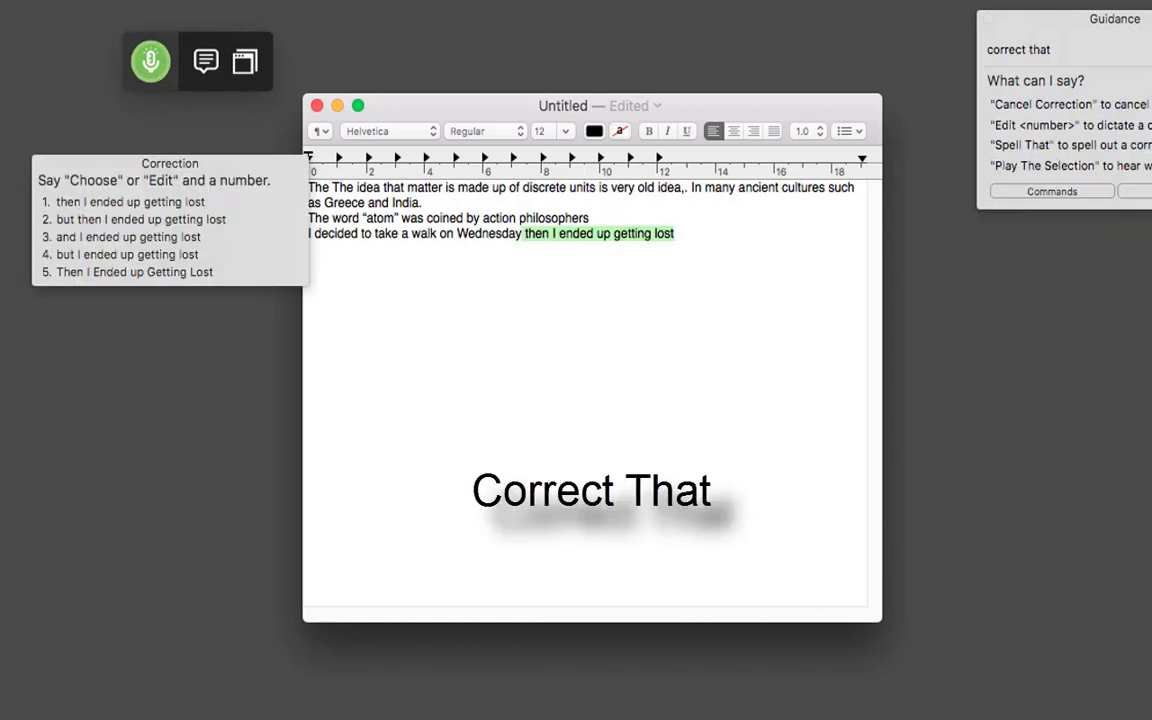
Step: Turn off the Dragon microphone and delete the word "getting" from the last line of the document
{"action": "left_click", "coordinate": [146, 63]}
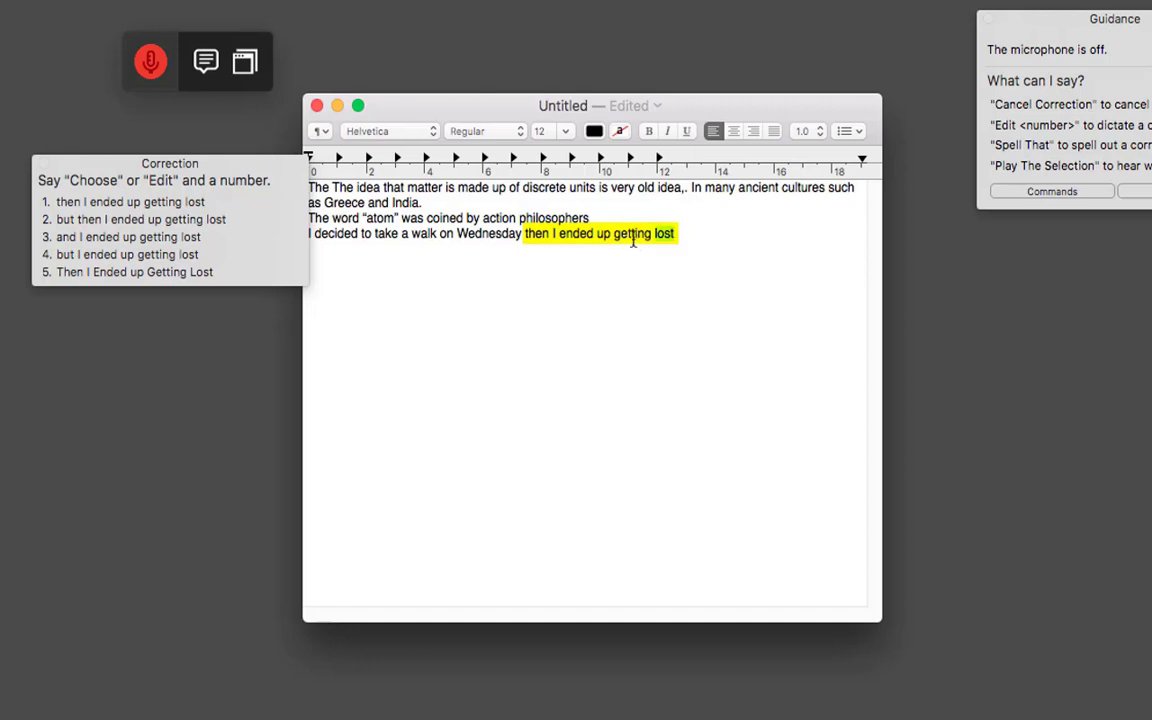
{"action": "double_click", "coordinate": [632, 236]}
{"action": "key", "text": "BackSpace"}
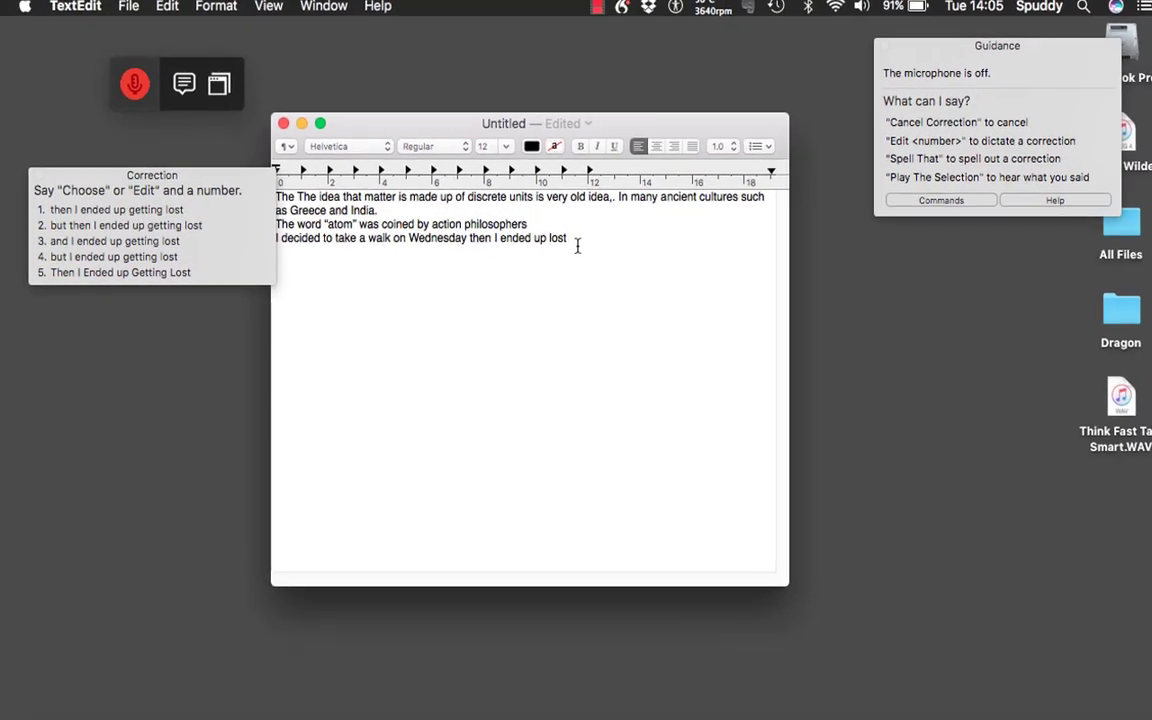
Step: Turn the Dragon microphone back on, switch to Microsoft Word and create a blank document
{"action": "left_click", "coordinate": [131, 87]}
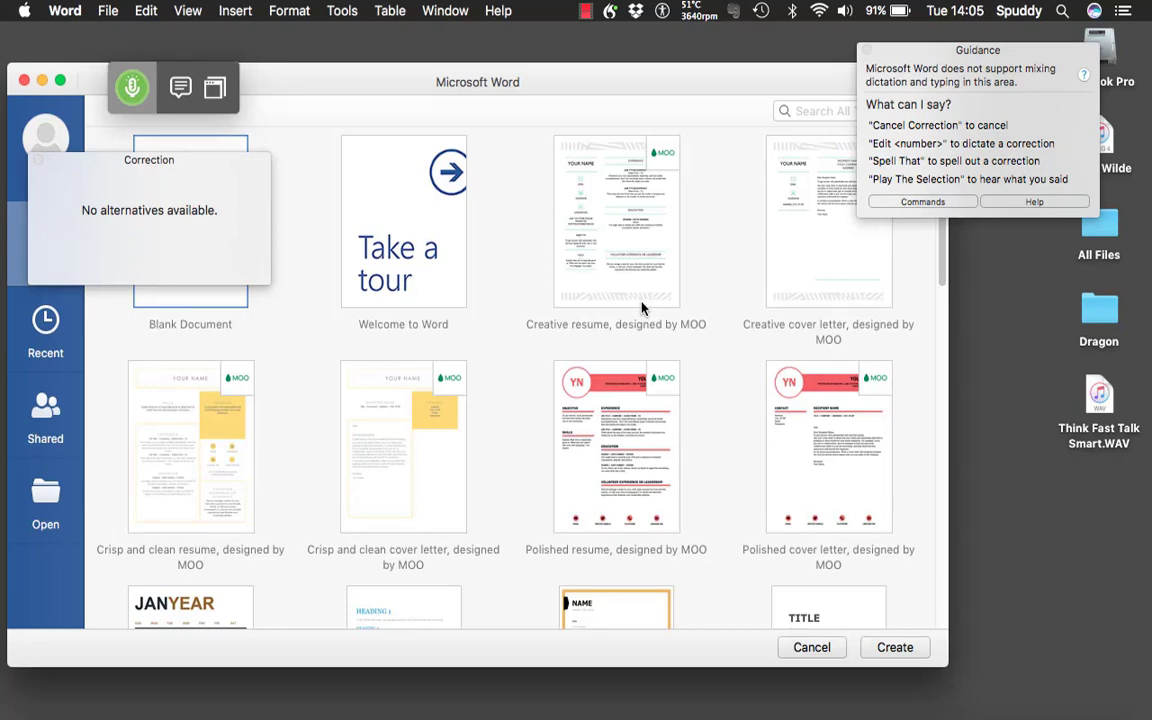
{"action": "key", "text": "Return"}
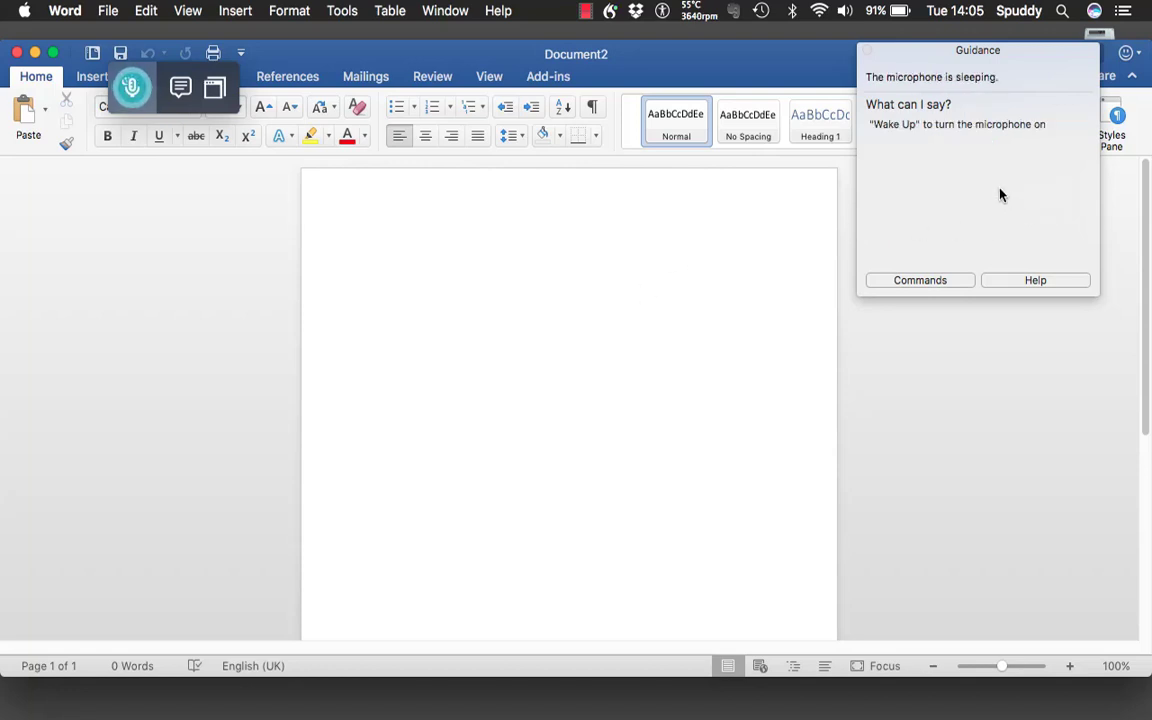
Step: Open Dragon's Commands window, reposition it and browse the Capitalisation, Proofreading and Punctuation commands in the Dictation category
{"action": "left_click", "coordinate": [913, 285]}
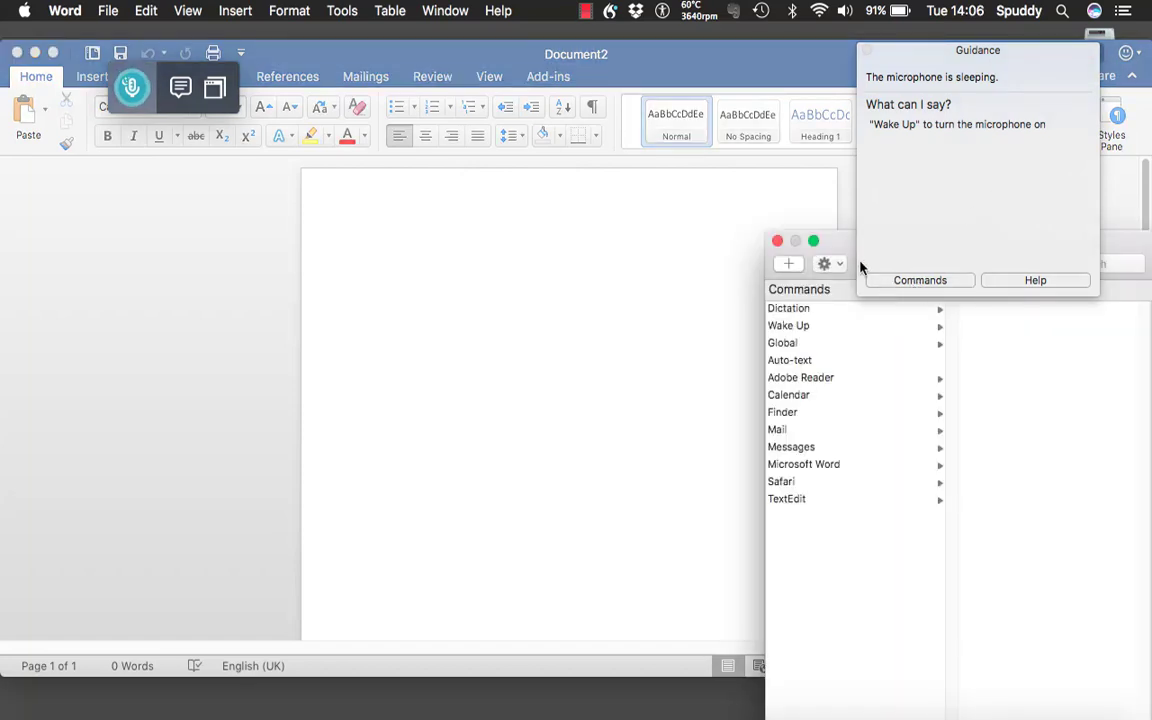
{"action": "left_click_drag", "start_coordinate": [838, 241], "coordinate": [752, 288]}
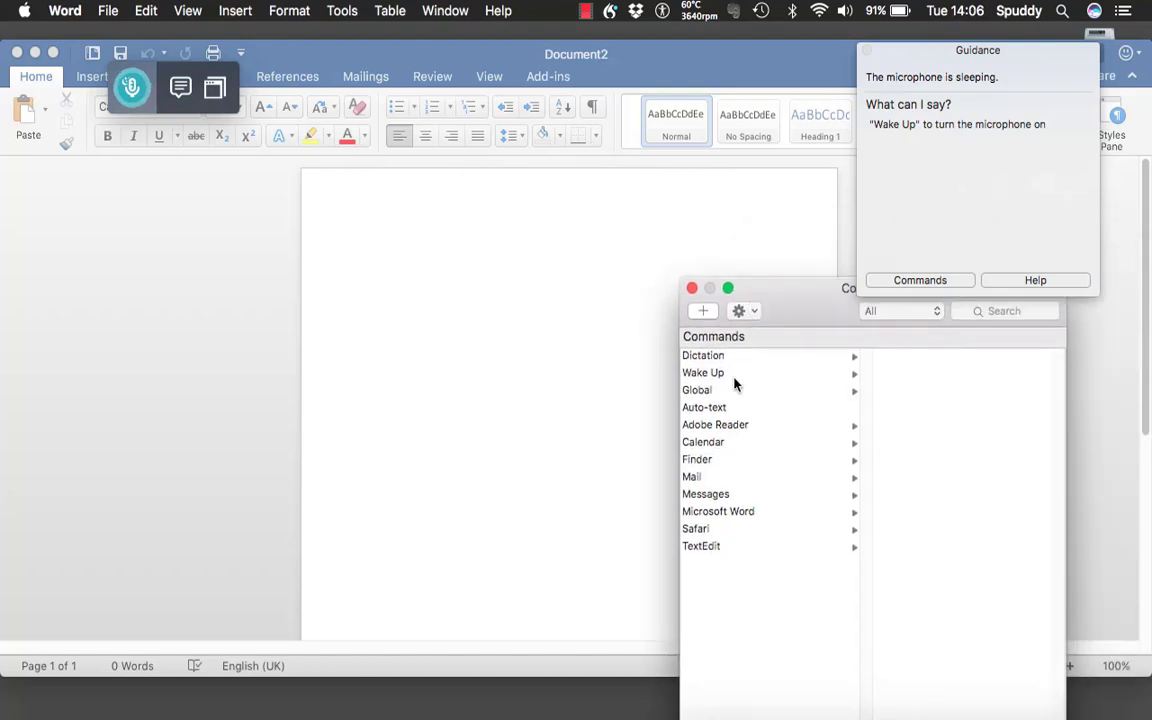
{"action": "left_click", "coordinate": [706, 357]}
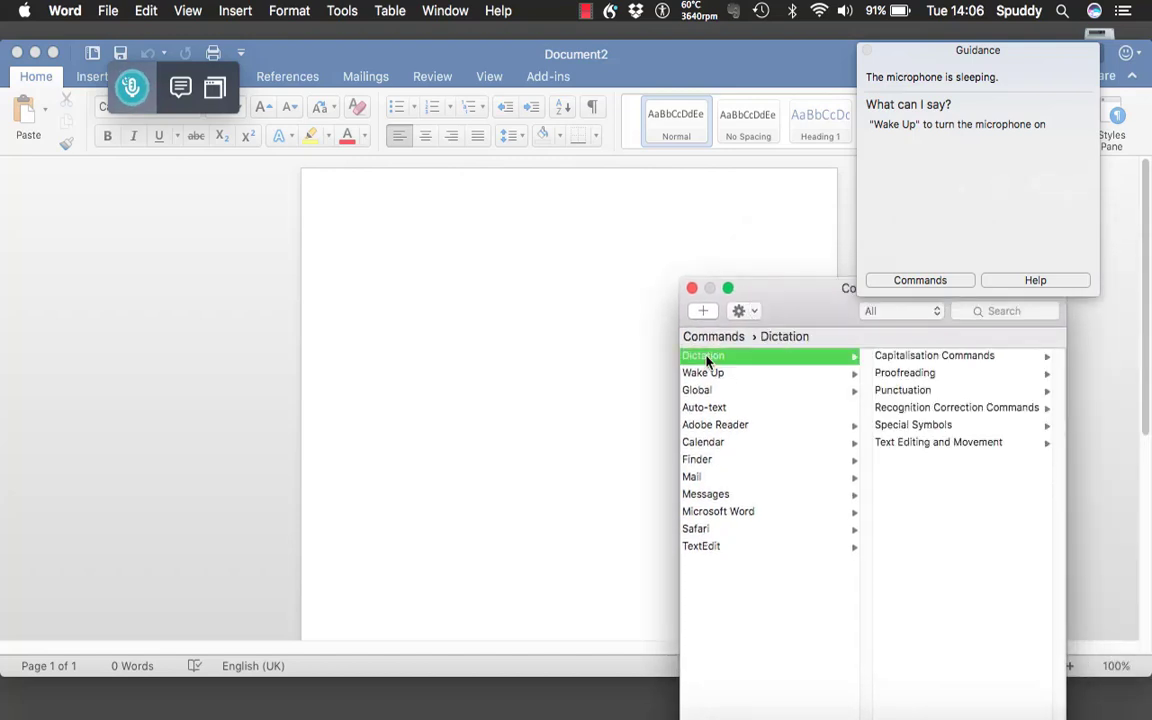
{"action": "left_click", "coordinate": [972, 358]}
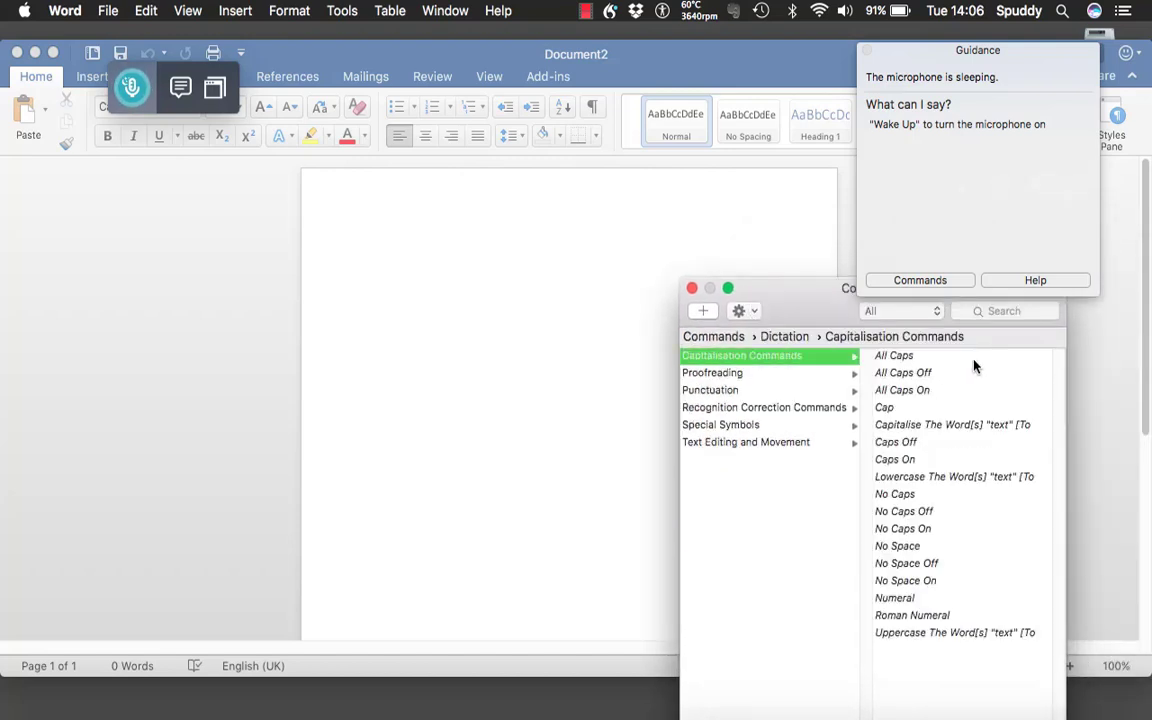
{"action": "left_click", "coordinate": [820, 373]}
{"action": "left_click", "coordinate": [790, 390]}
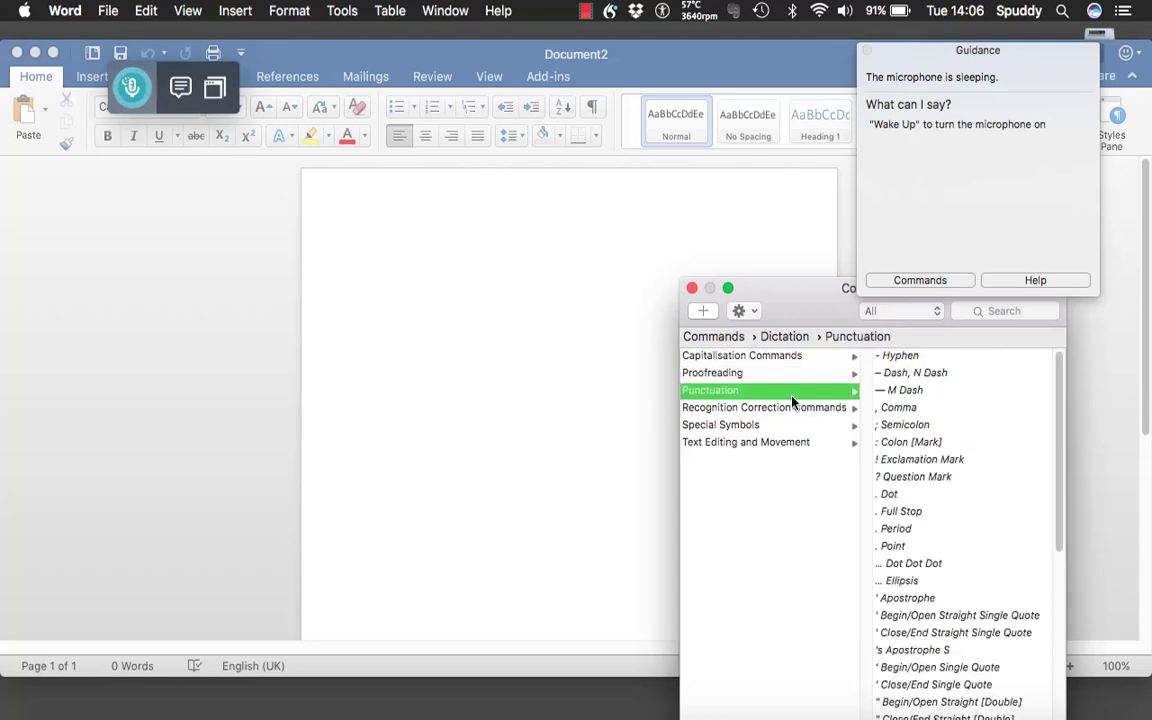
Step: Browse the Recognition Correction and Special Symbols commands in the Dictation category and close the Commands window
{"action": "left_click", "coordinate": [783, 415]}
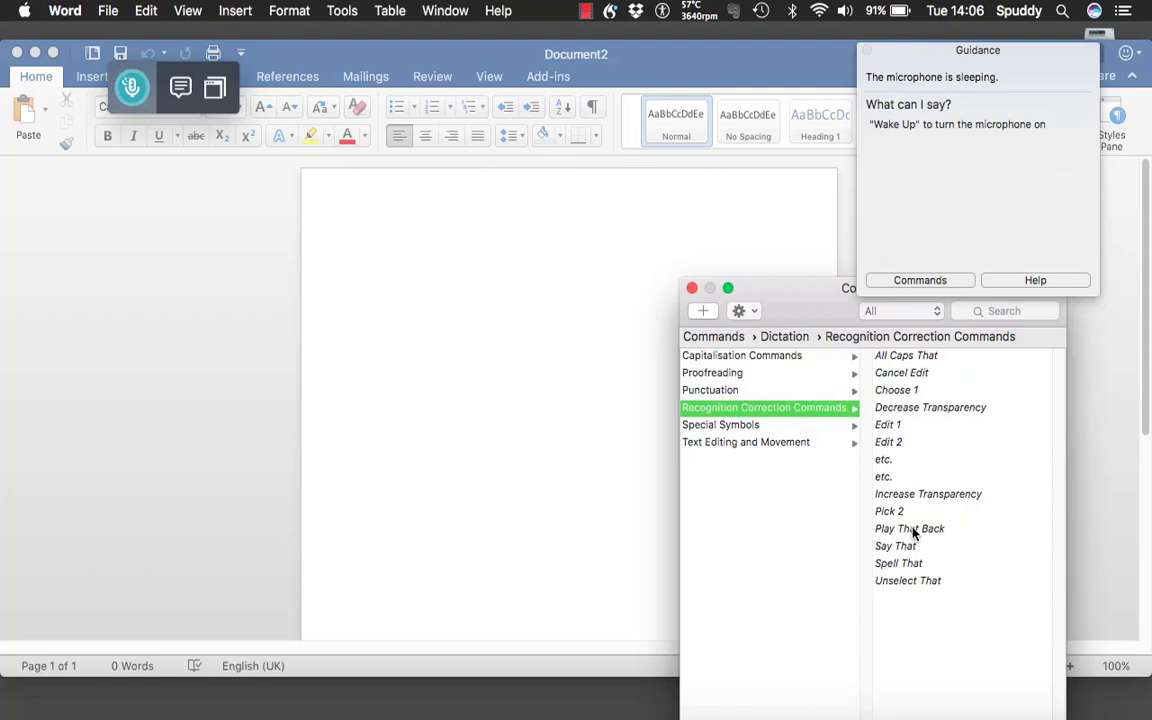
{"action": "left_click", "coordinate": [738, 430]}
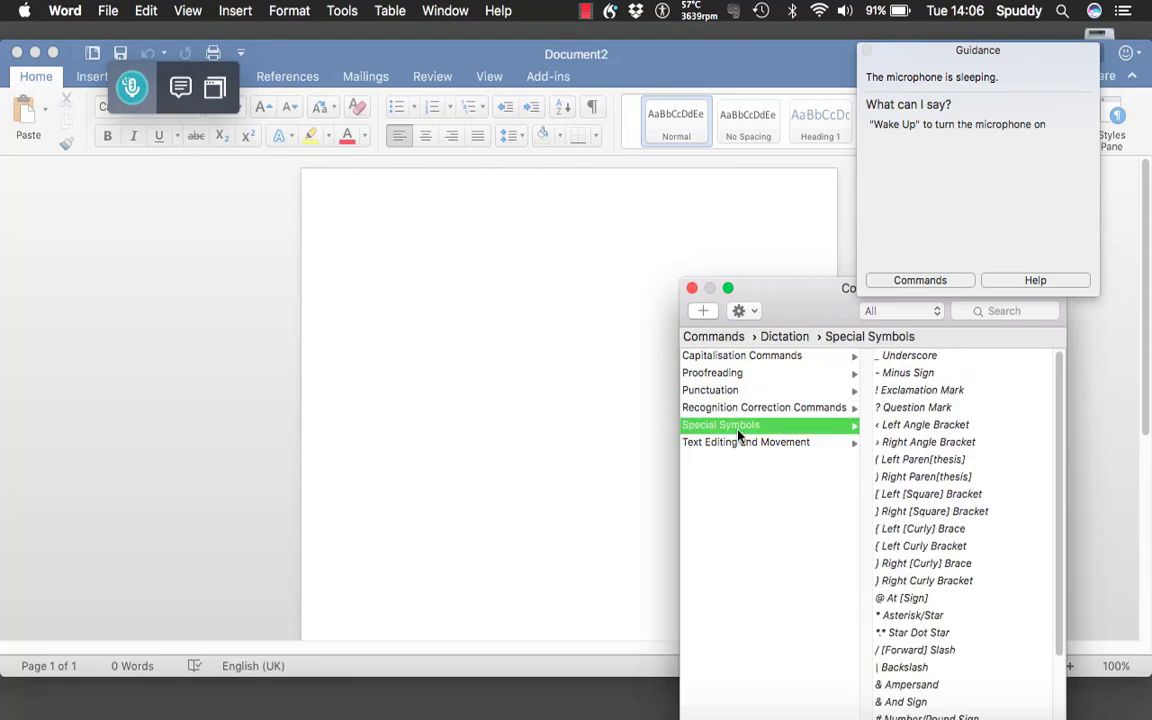
{"action": "left_click", "coordinate": [691, 289]}
Step: Activate the blank Word document and dictate "Cloudy day today, I don't want to go training on my bike", with passages on discrete units and "atom" below
{"action": "key", "text": "super+Tab"}
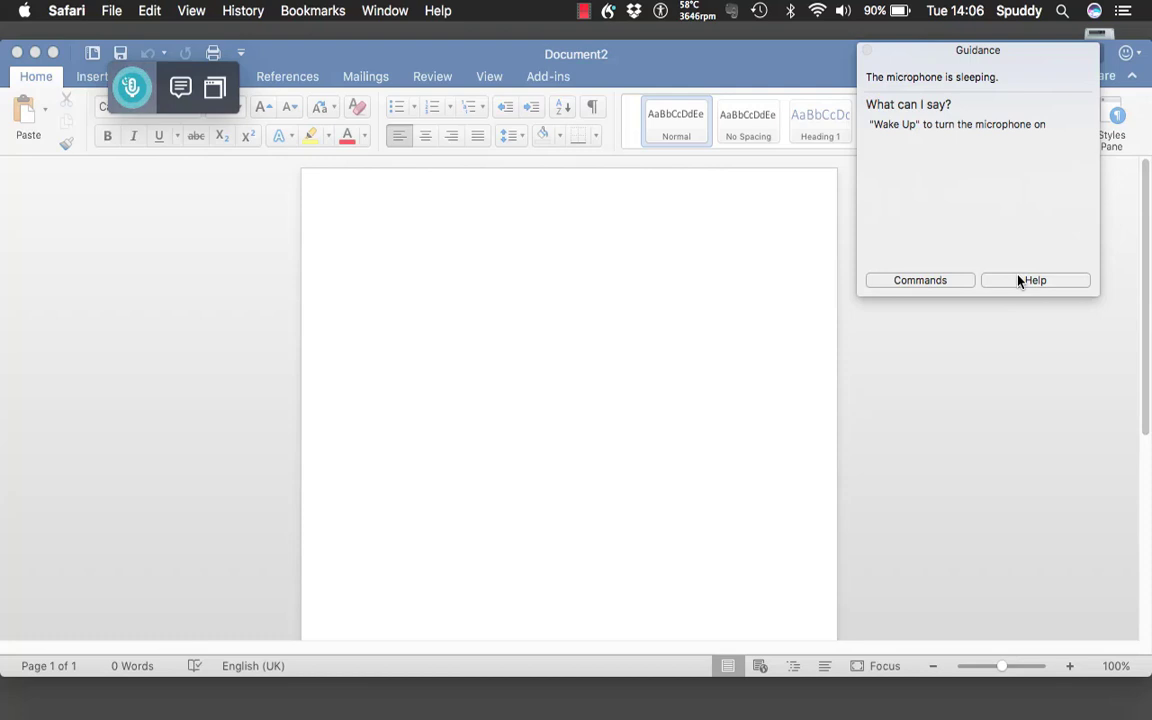
{"action": "left_click", "coordinate": [369, 203]}
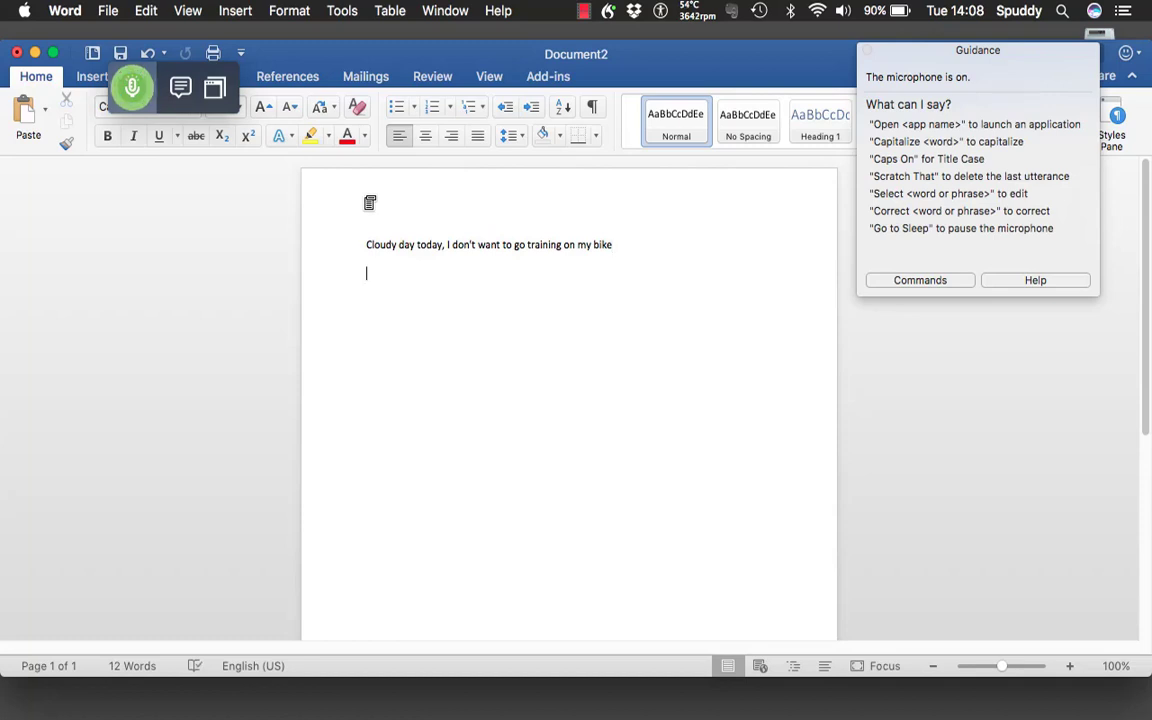
{"action": "key", "text": "Return"}
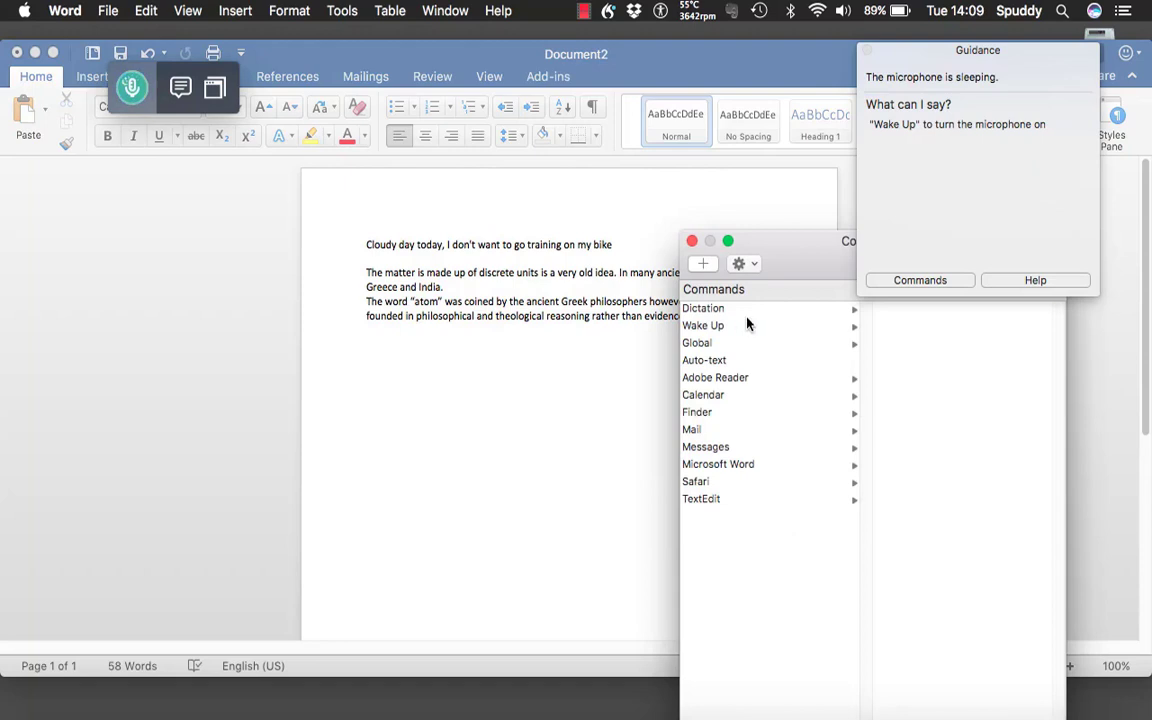
Step: Review the Proofreading commands in the Dictation category and close the Commands window
{"action": "left_click", "coordinate": [727, 309]}
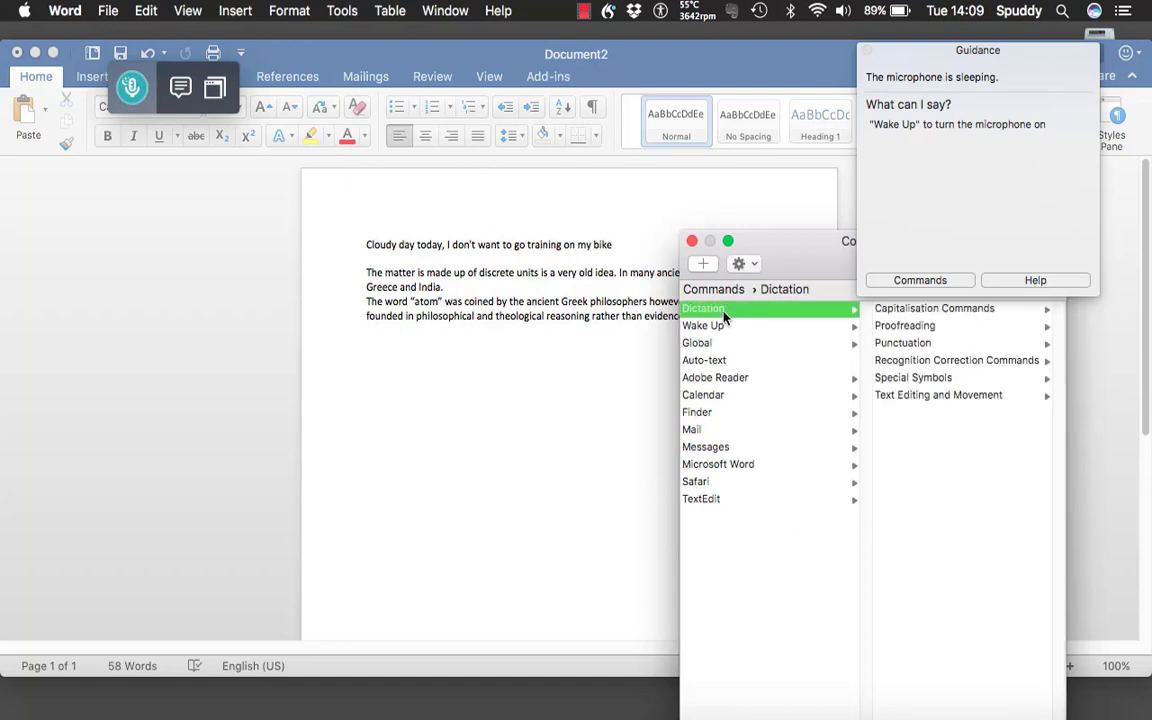
{"action": "left_click", "coordinate": [908, 327]}
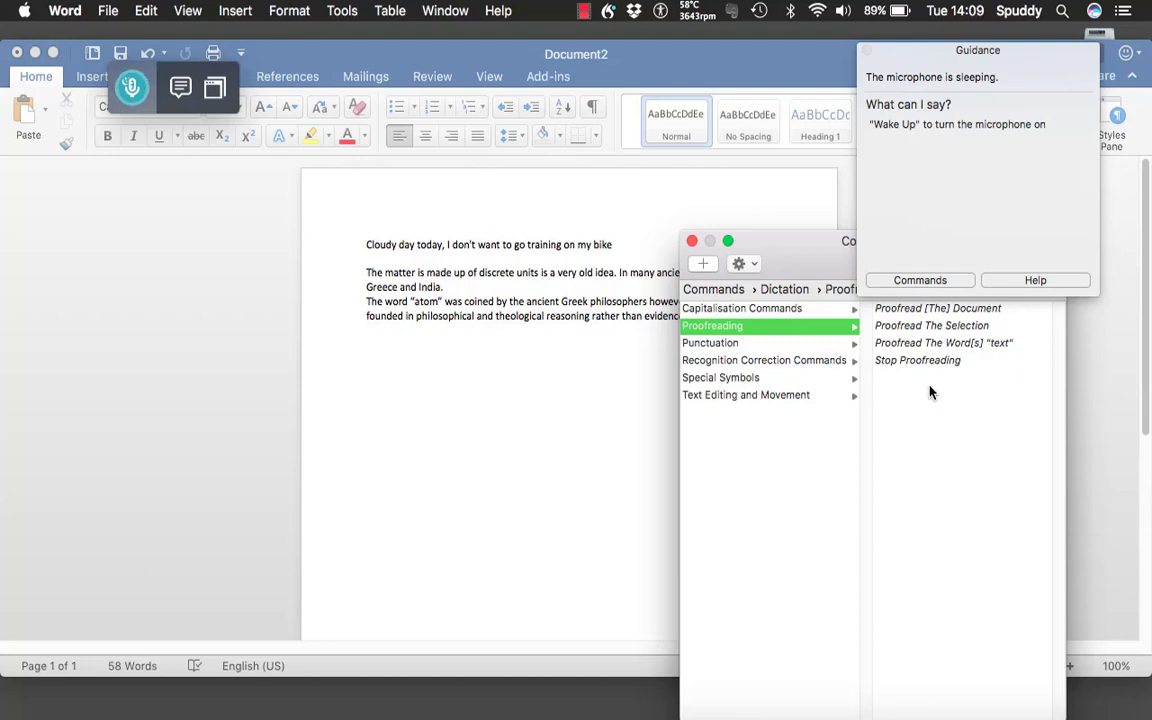
{"action": "left_click", "coordinate": [692, 242]}
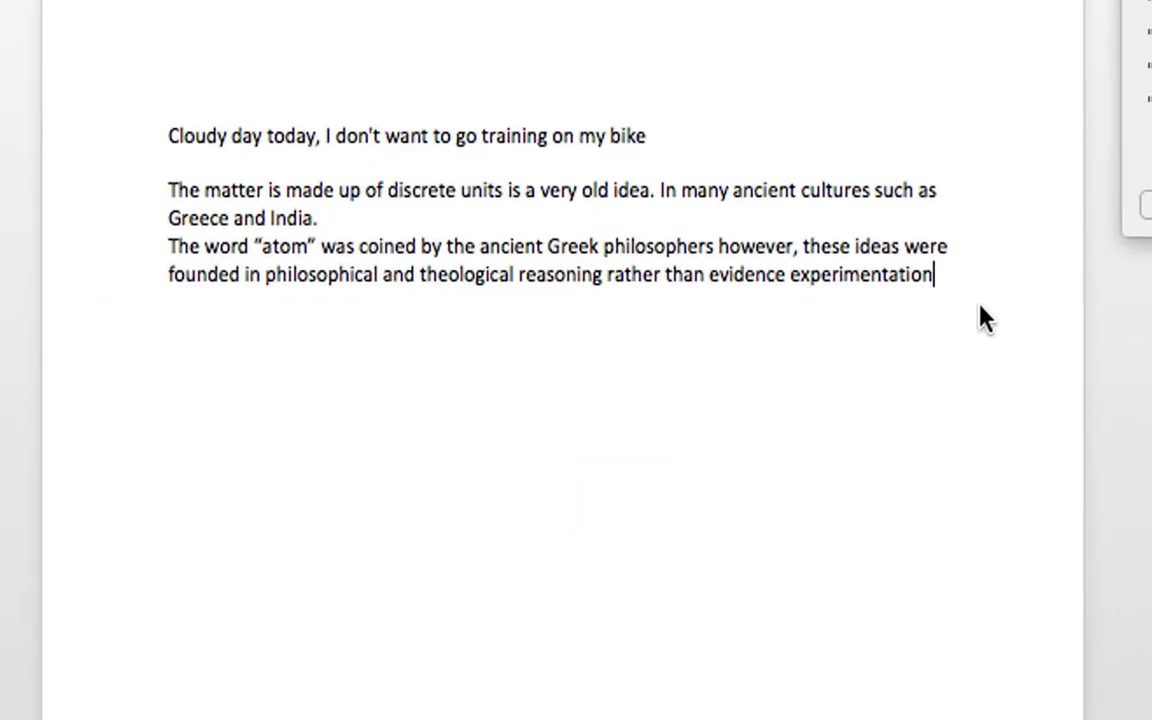
Step: Start a new final paragraph, italicise "Cloudy day" and "Greece and India", underline "made" and "ancient", put "discrete units" in quotation marks and bracket "however,"
{"action": "key", "text": "Return"}
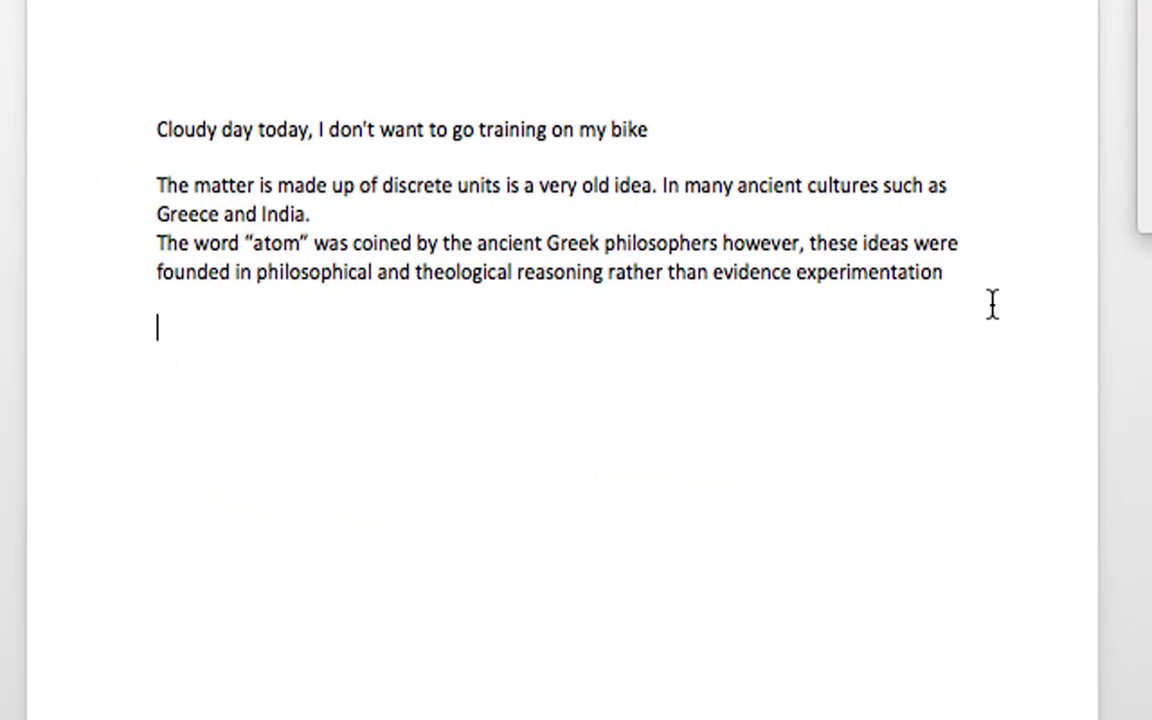
{"action": "type", "text": "\""}
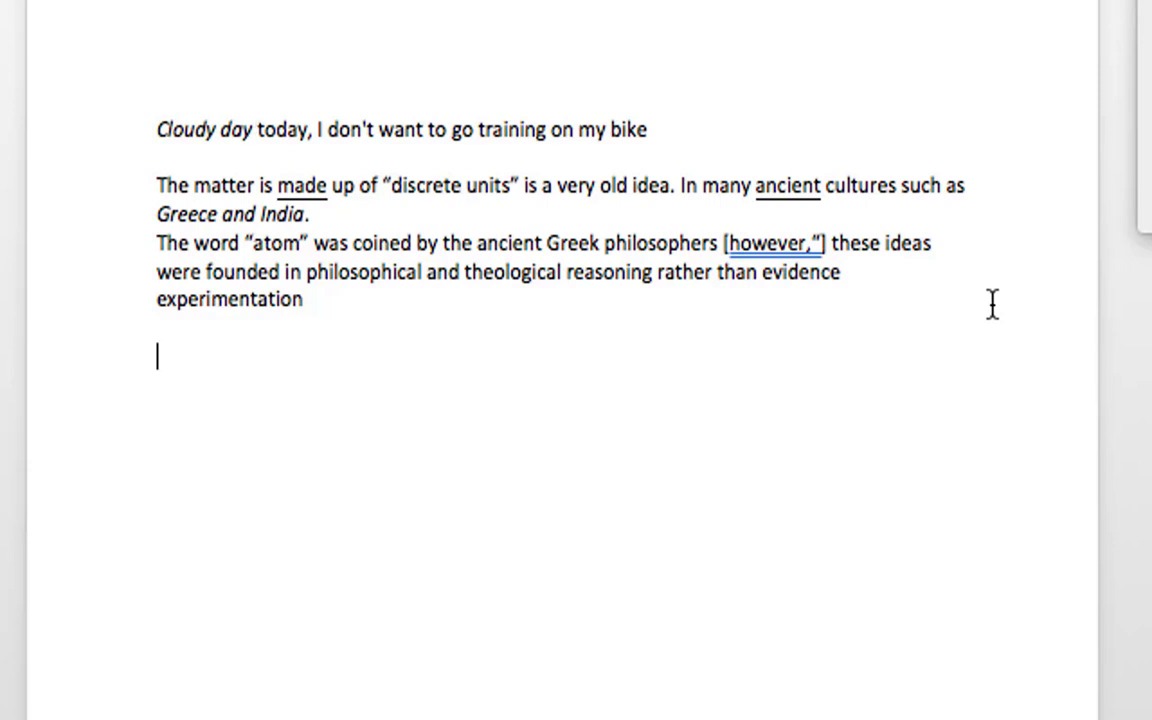
Step: Remove the words "discrete units" from between the quotation marks and restore them
{"action": "key", "text": "ctrl+z"}
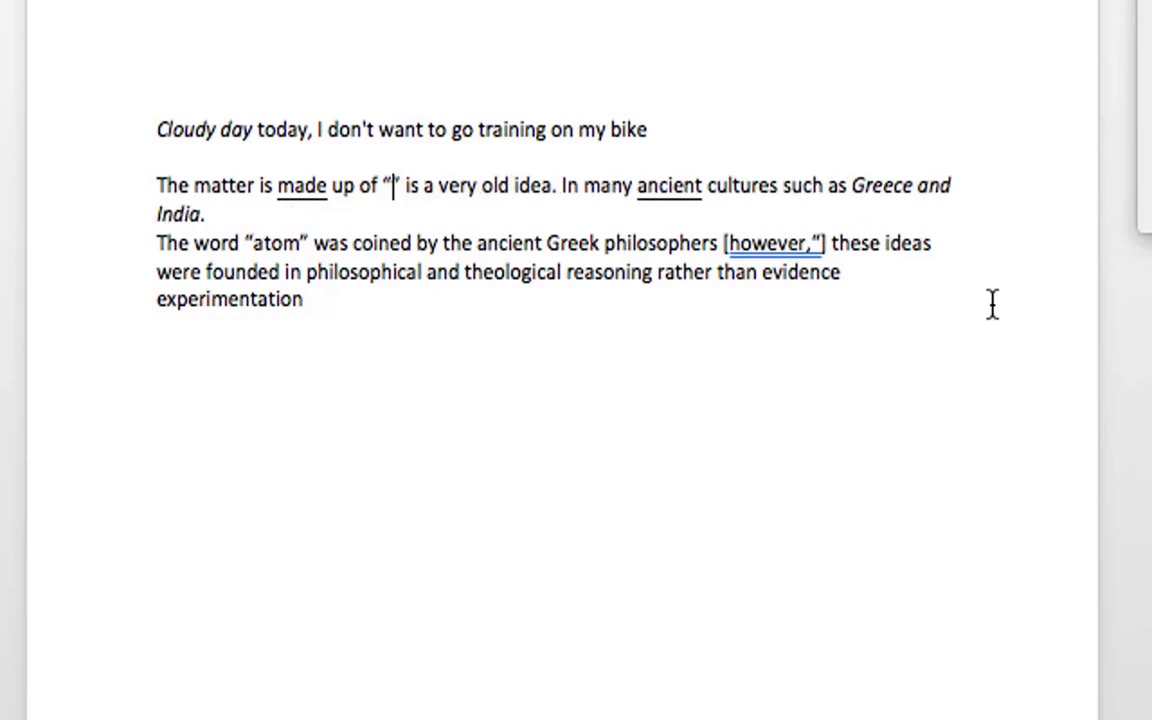
{"action": "key", "text": "ctrl+y"}
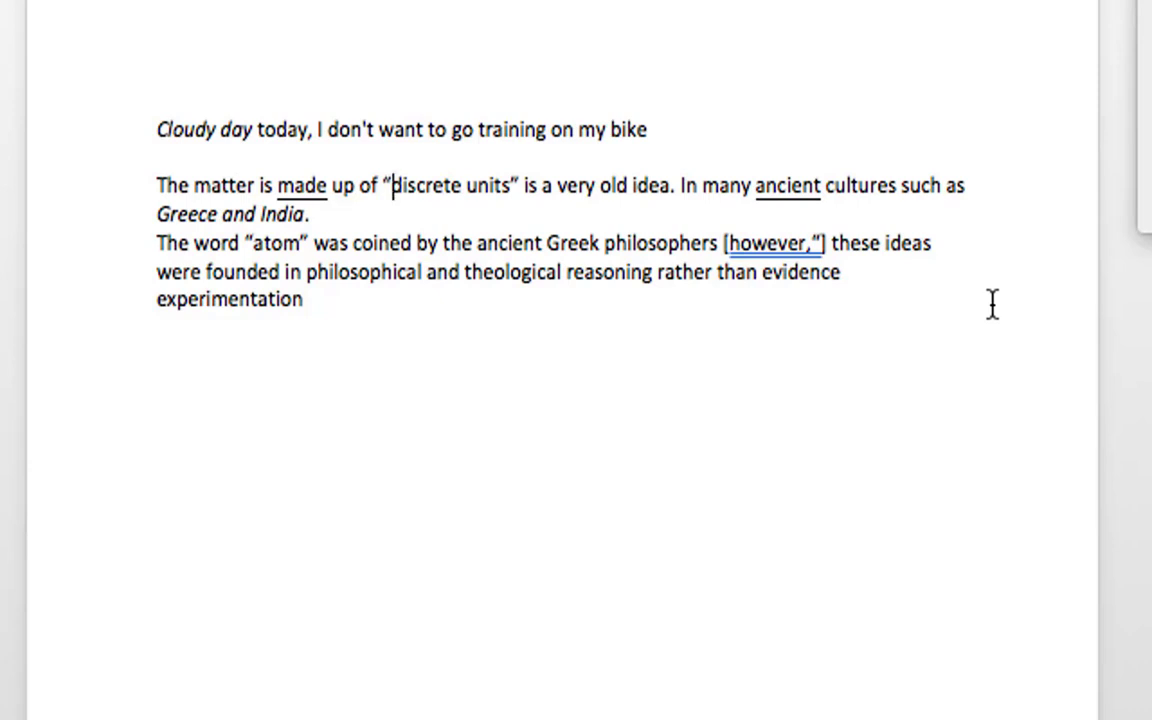
Step: Move the insertion point to the document's start and end, up to the last text line and its end, two lines higher, and back to the end
{"action": "key", "text": "ctrl+Home"}
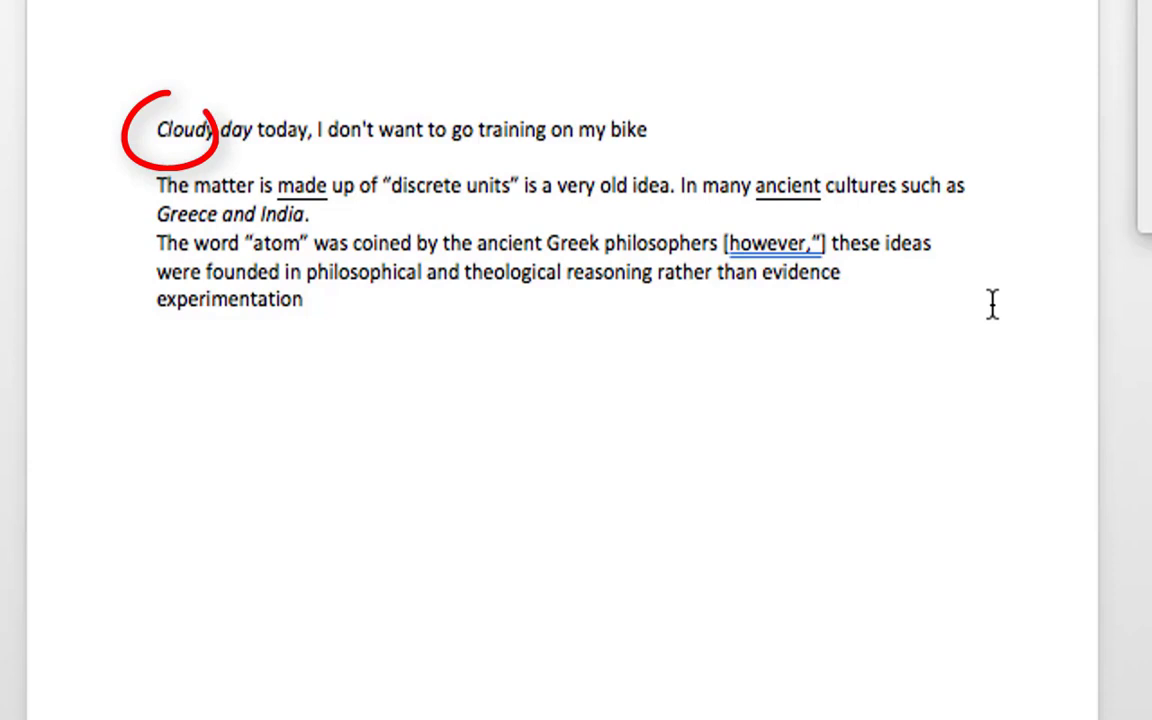
{"action": "key", "text": "ctrl+End"}
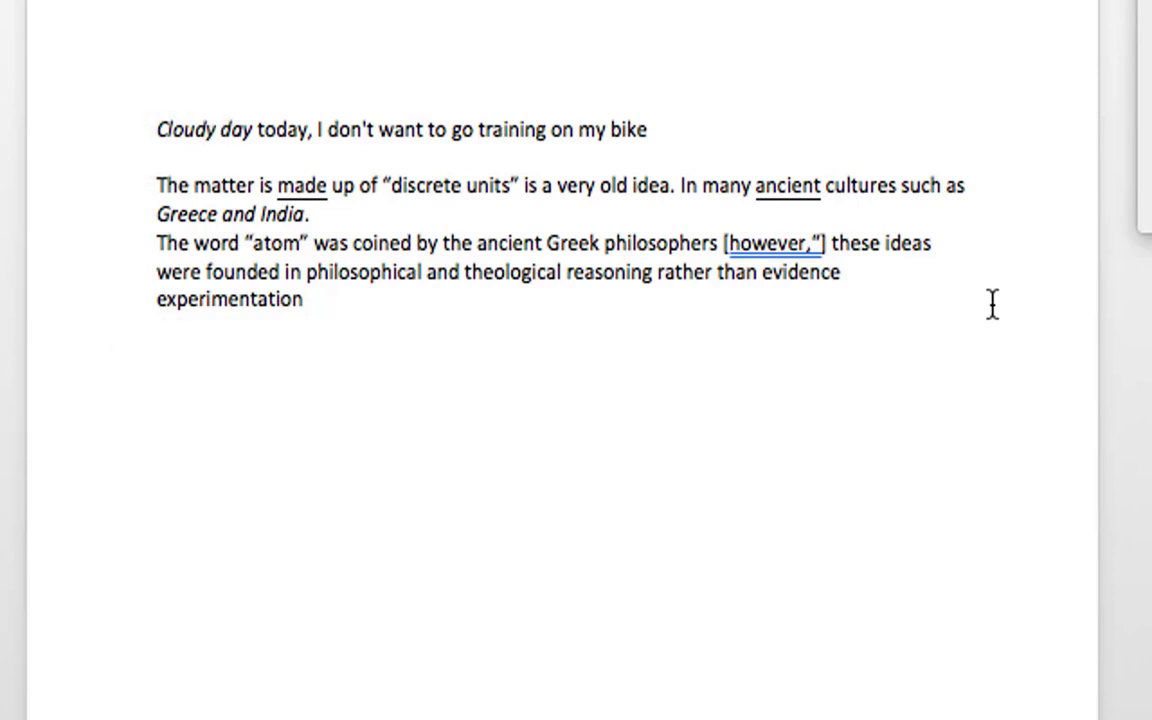
{"action": "key", "text": "Up"}
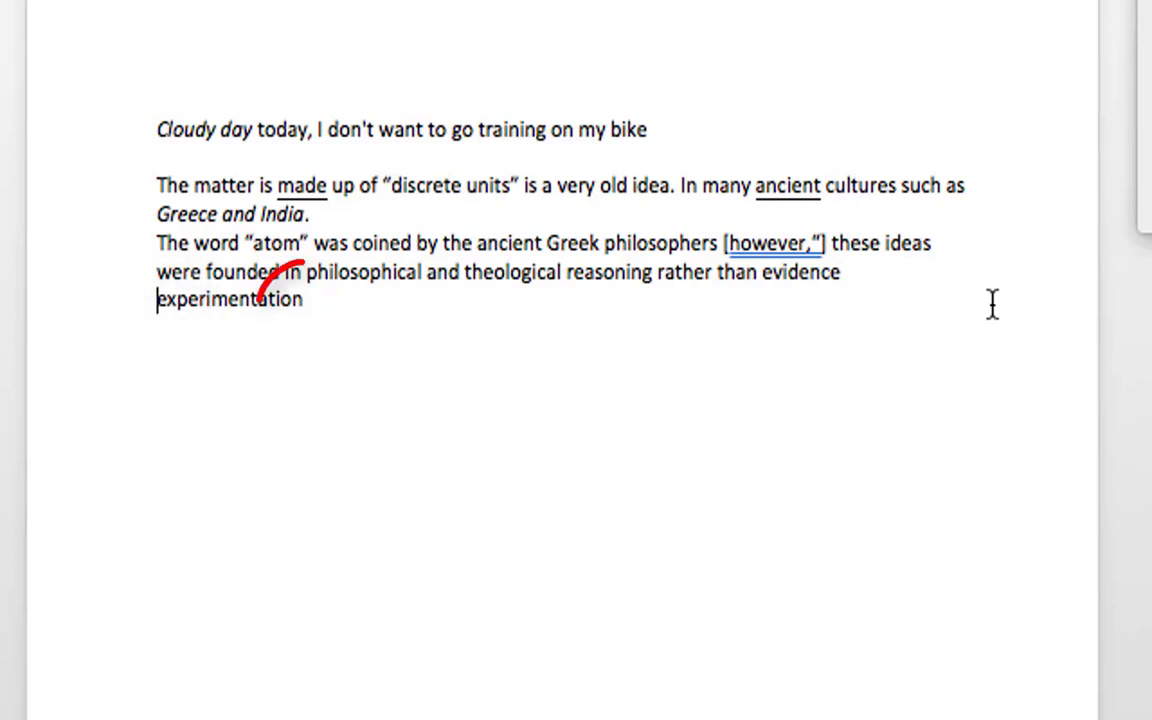
{"action": "key", "text": "End"}
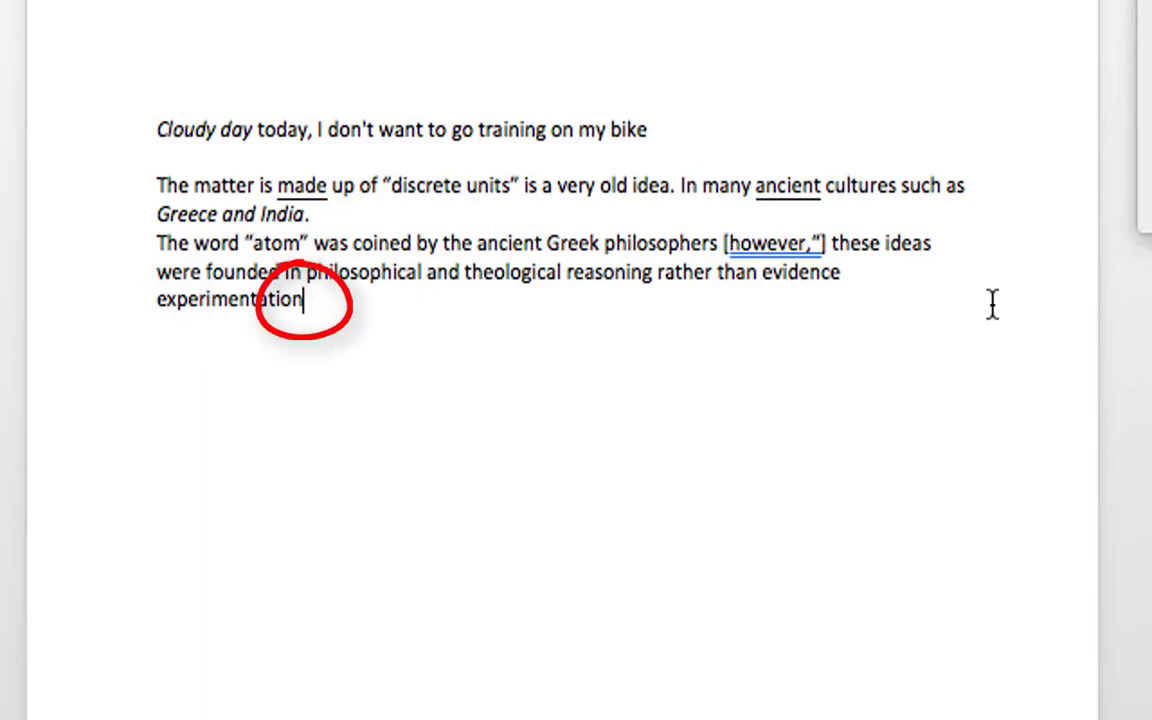
{"action": "key", "text": "Up"}
{"action": "key", "text": "Up"}
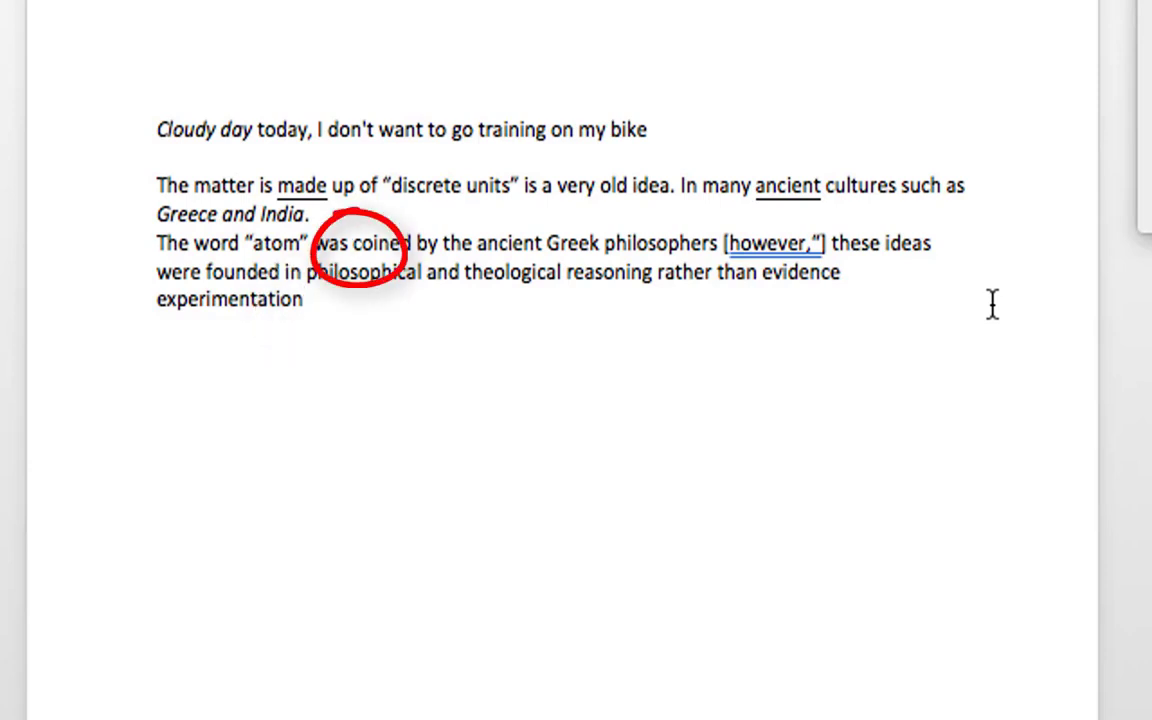
{"action": "key", "text": "ctrl+End"}
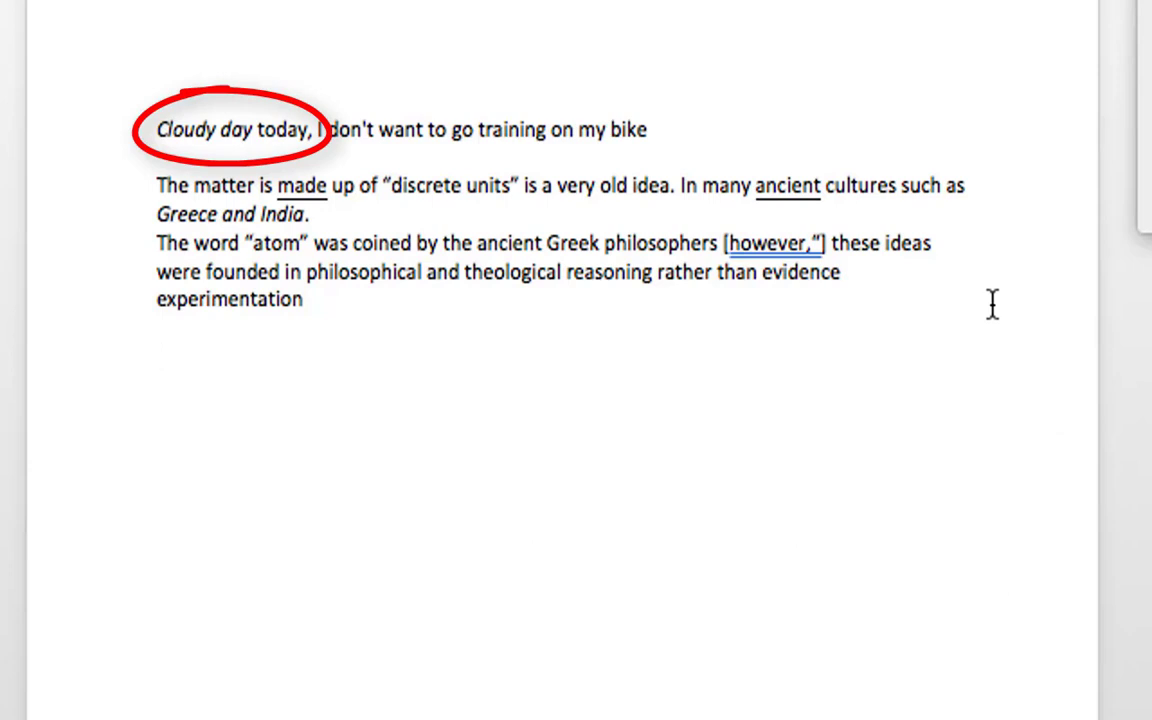
Step: Delete "Cloudy day today" from the first line and restore it
{"action": "key", "text": "ctrl+z"}
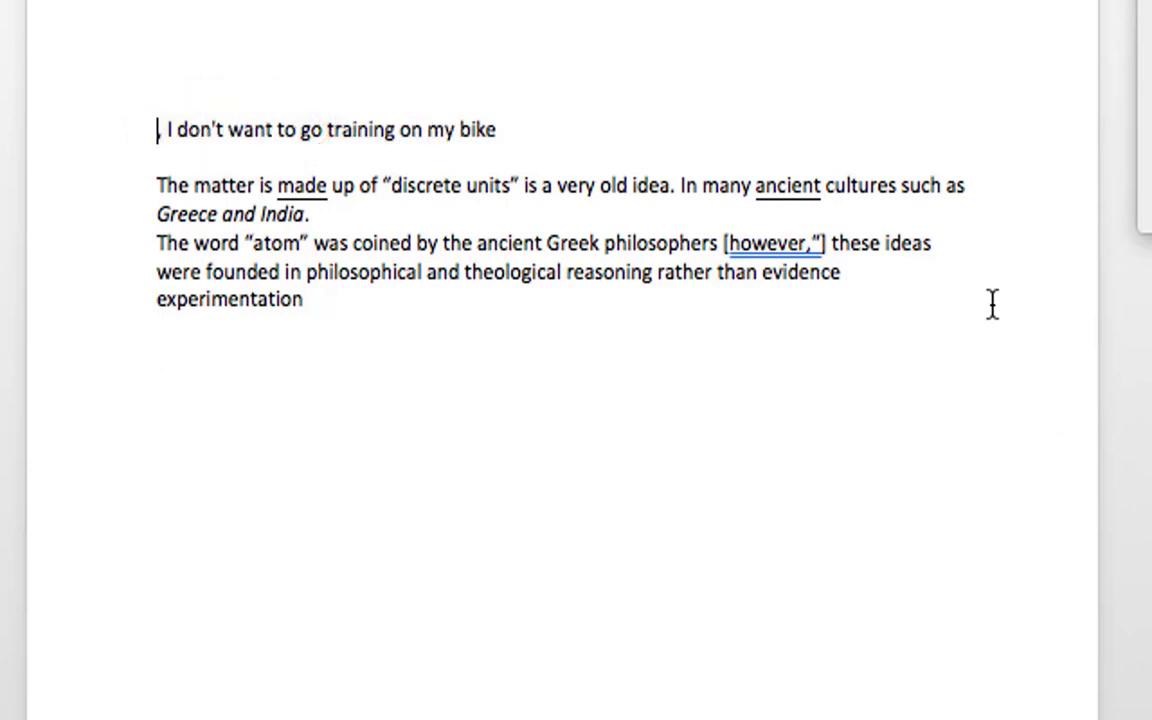
{"action": "key", "text": "ctrl+y"}
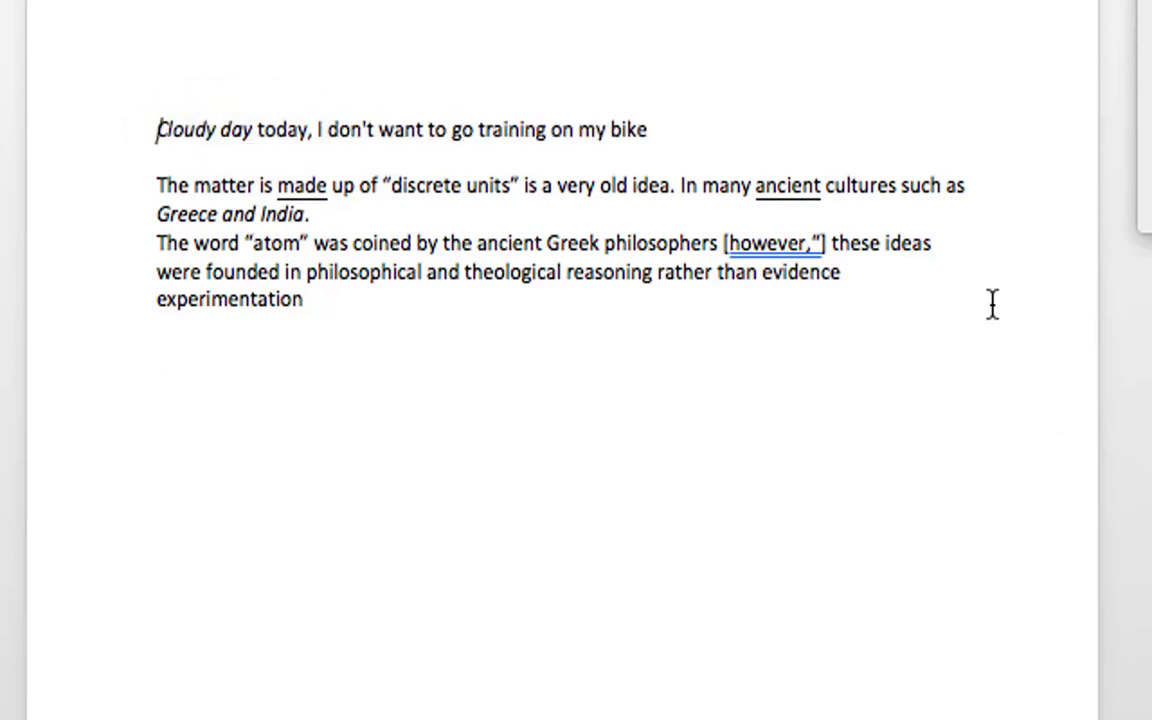
Step: Enter the line "Hello have you." at the end of the document and start a new line below it
{"action": "key", "text": "ctrl+End"}
{"action": "key", "text": "ctrl+y"}
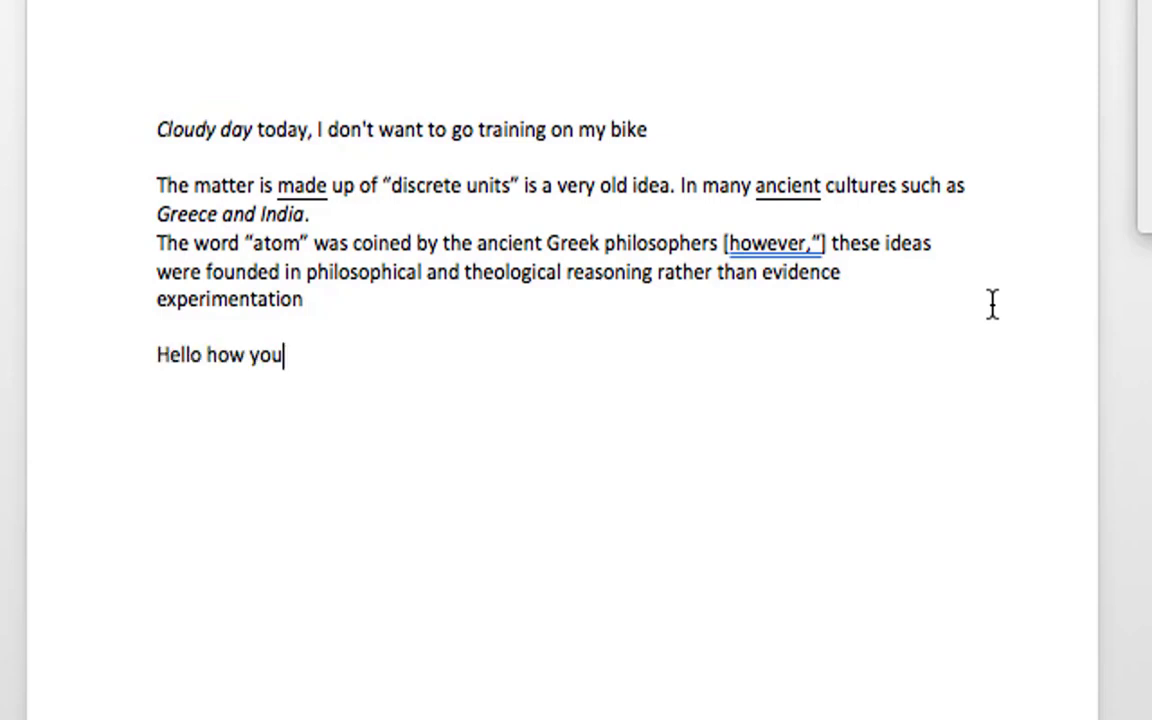
{"action": "key", "text": "ctrl+z"}
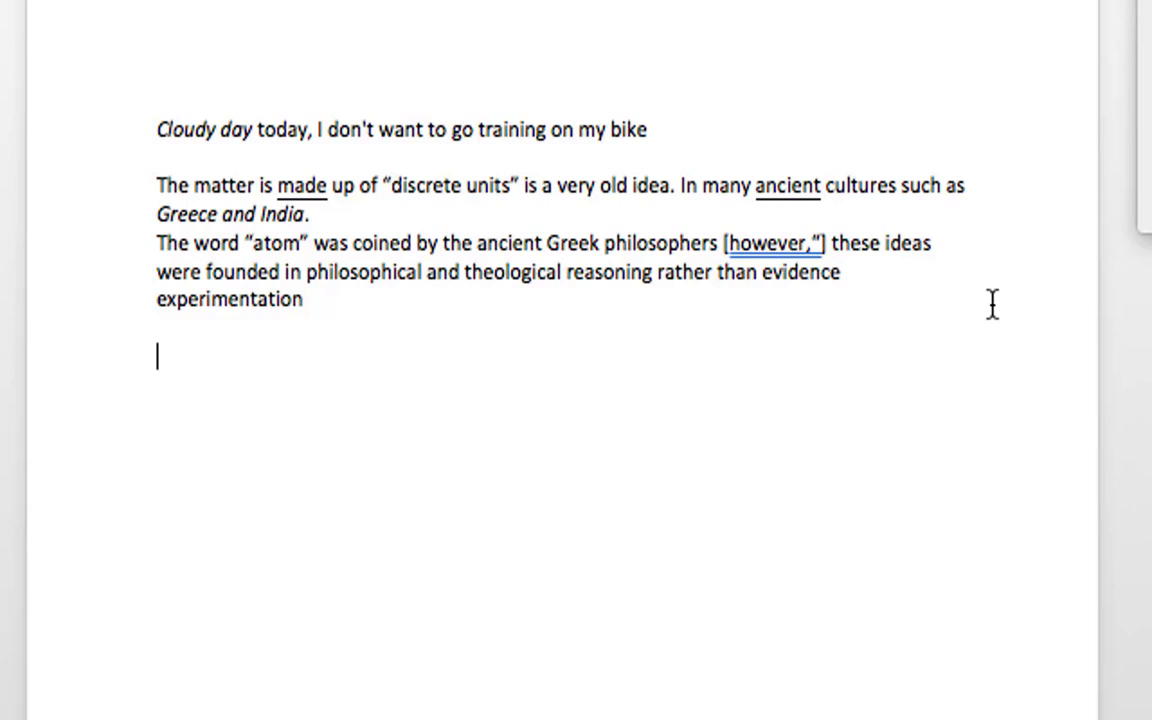
{"action": "key", "text": "ctrl+y"}
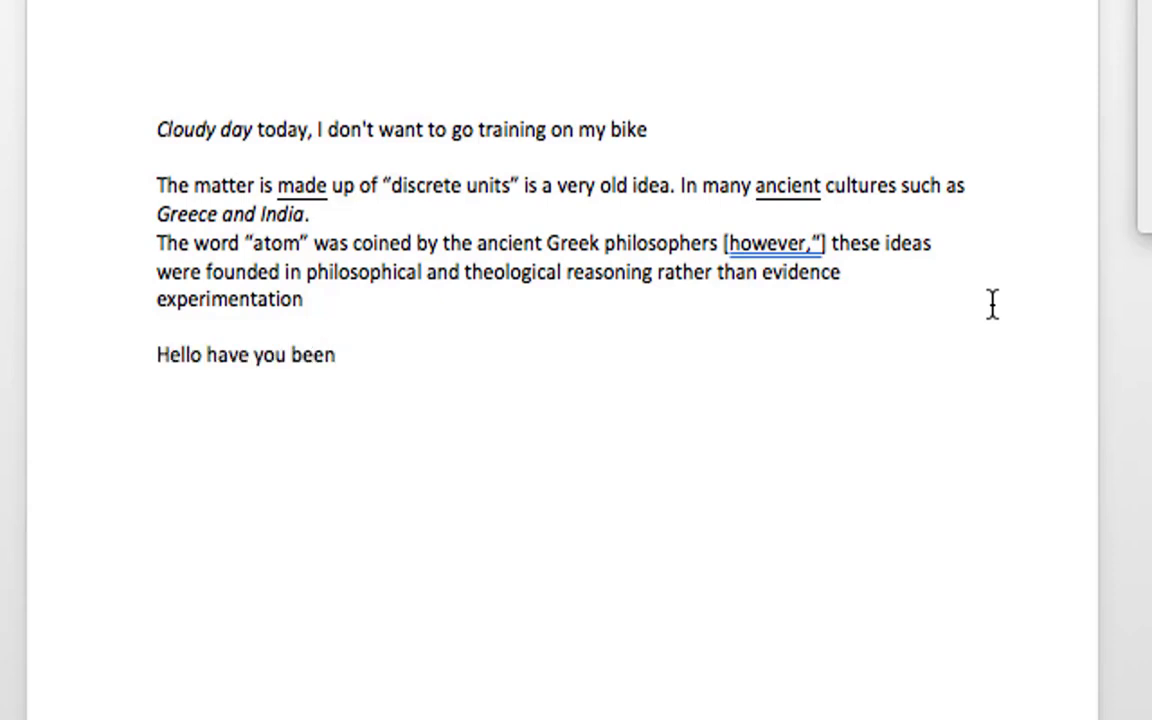
{"action": "key", "text": "ctrl+z"}
{"action": "type", "text": "."}
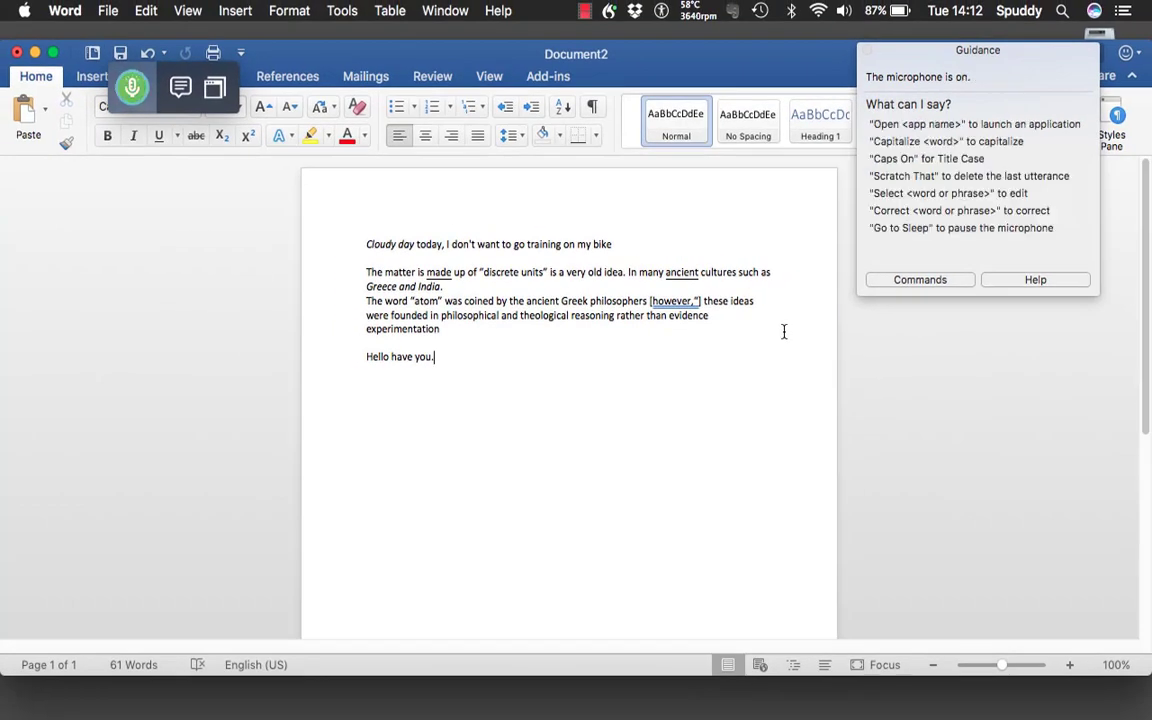
{"action": "key", "text": "Return"}
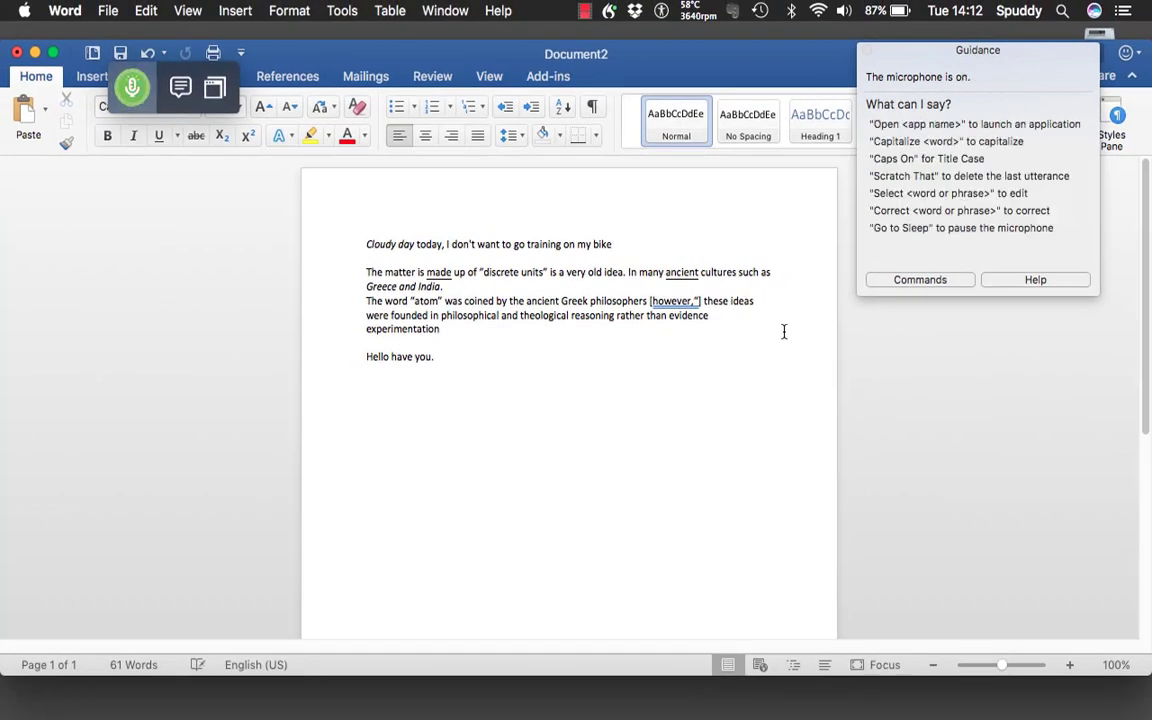
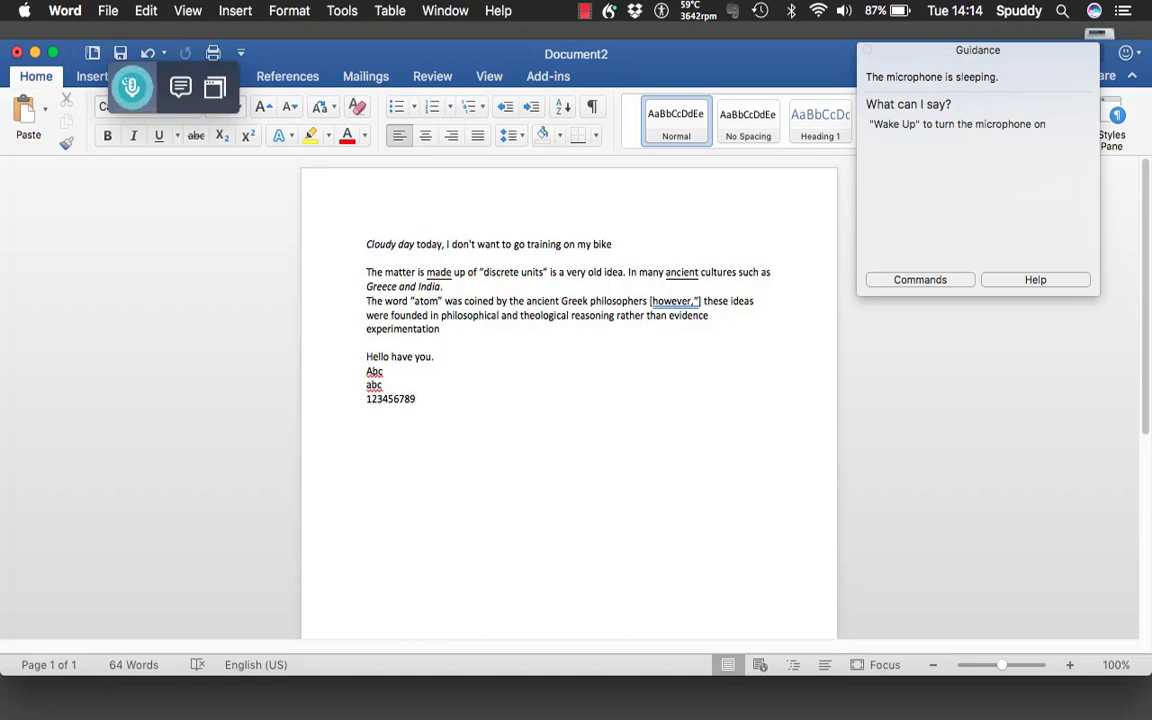
Step: Open Dragon's Vocabulary Editor and search all words for the uncommon first name
{"action": "left_click", "coordinate": [610, 13]}
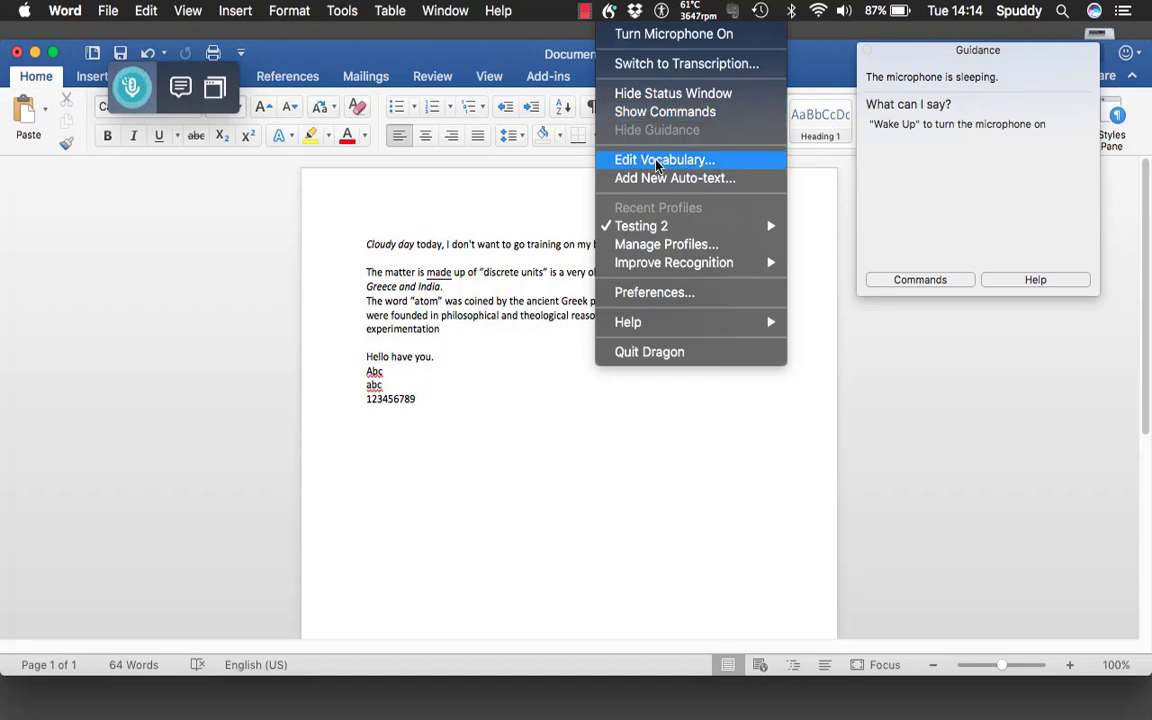
{"action": "left_click", "coordinate": [436, 407]}
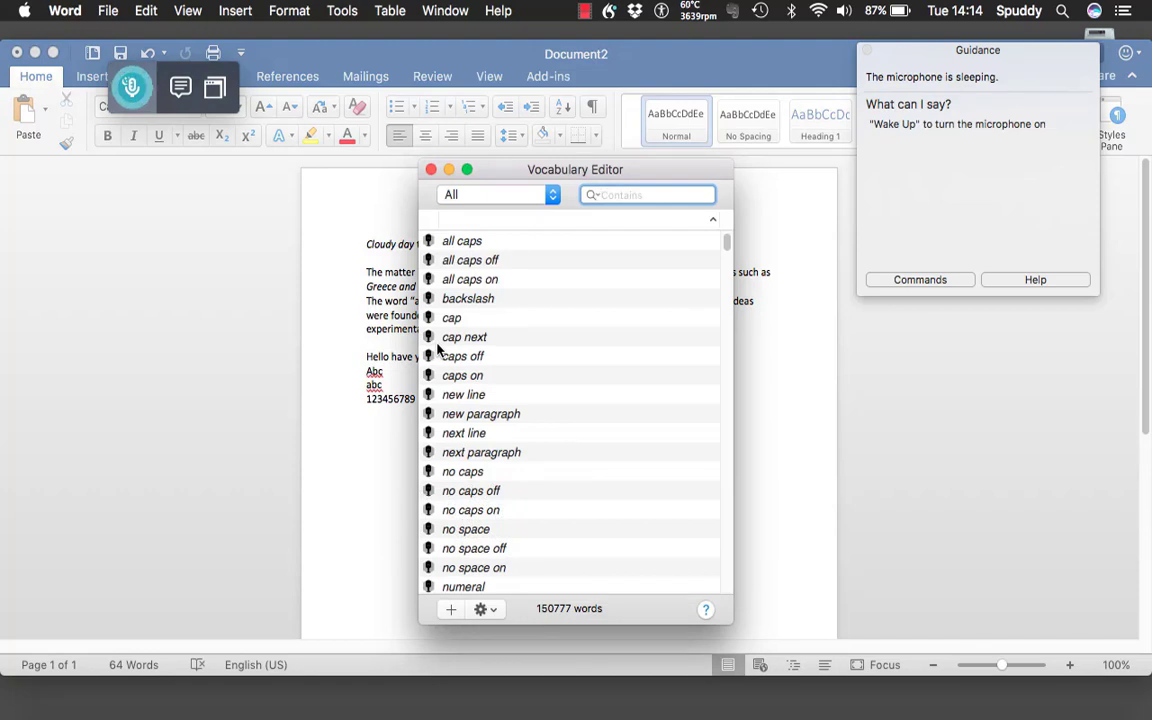
{"action": "type", "text": "Xa"}
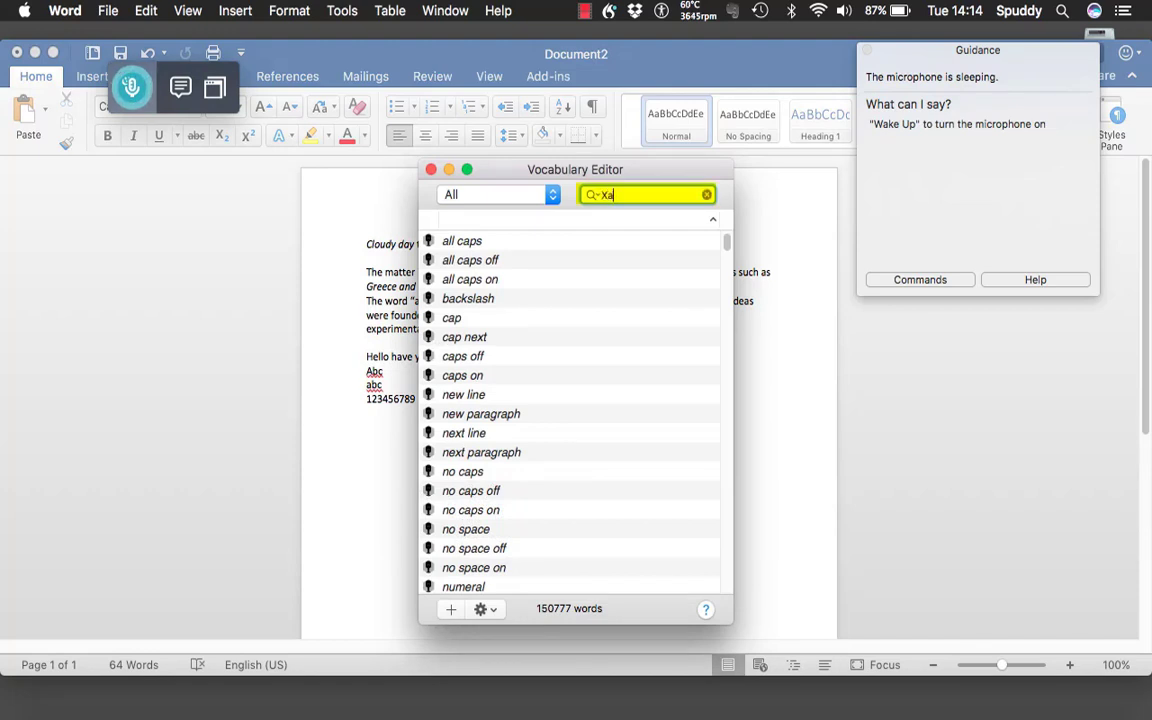
{"action": "type", "text": "ndru"}
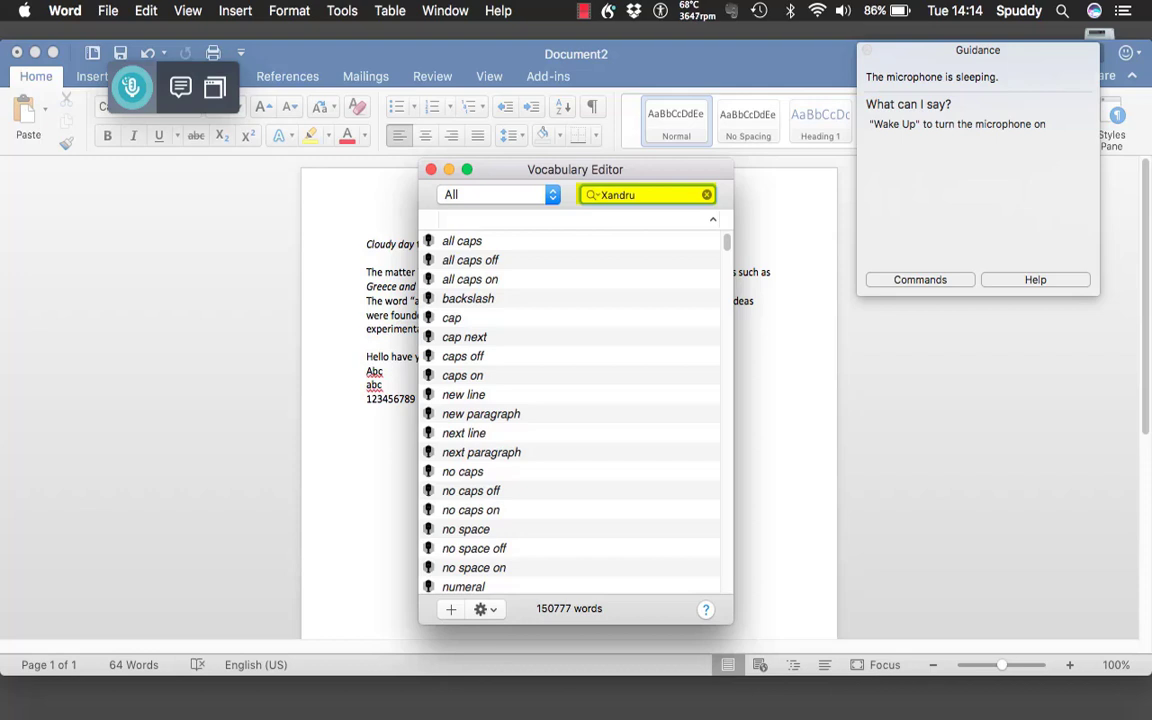
{"action": "key", "text": "Return"}
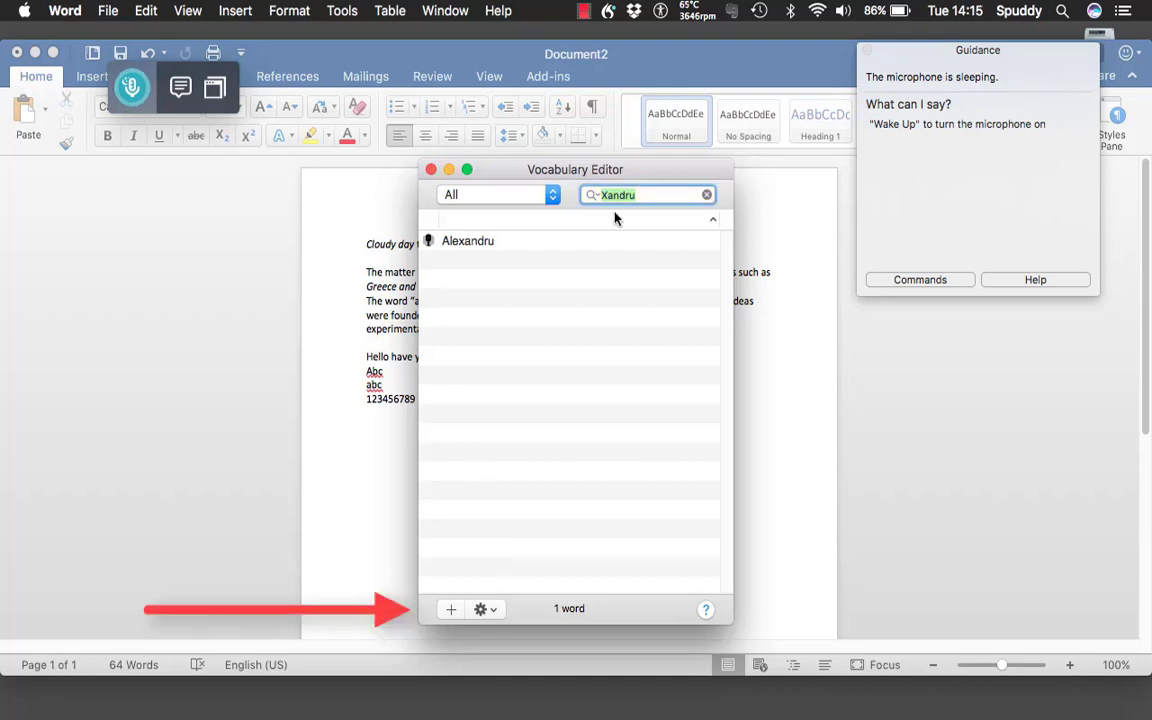
Step: Add the uncommon first name to the vocabulary, giving a phonetic spelling as its spoken form
{"action": "left_click", "coordinate": [451, 610]}
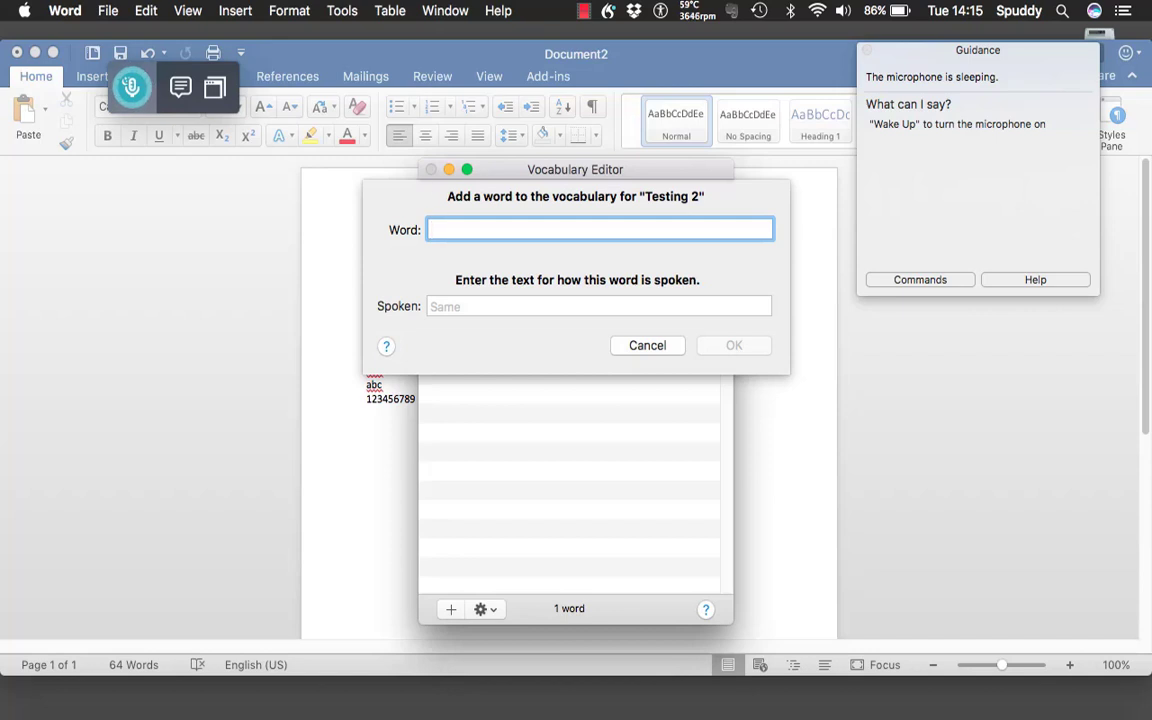
{"action": "type", "text": "Xandru"}
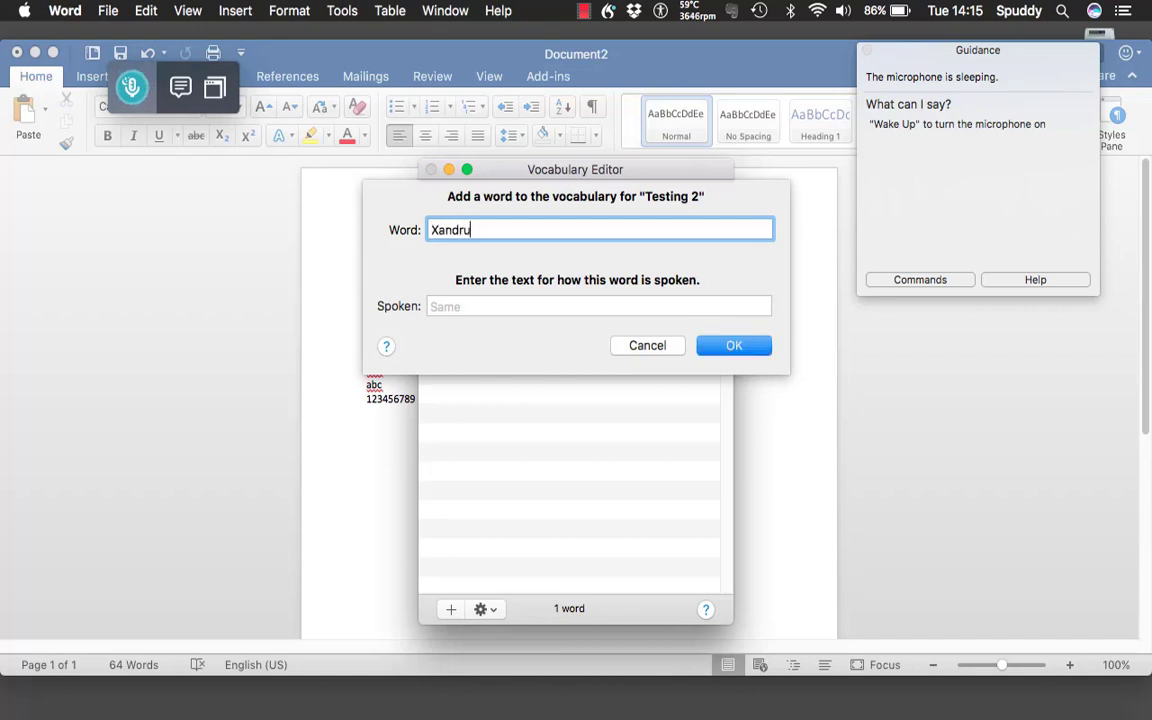
{"action": "key", "text": "Tab"}
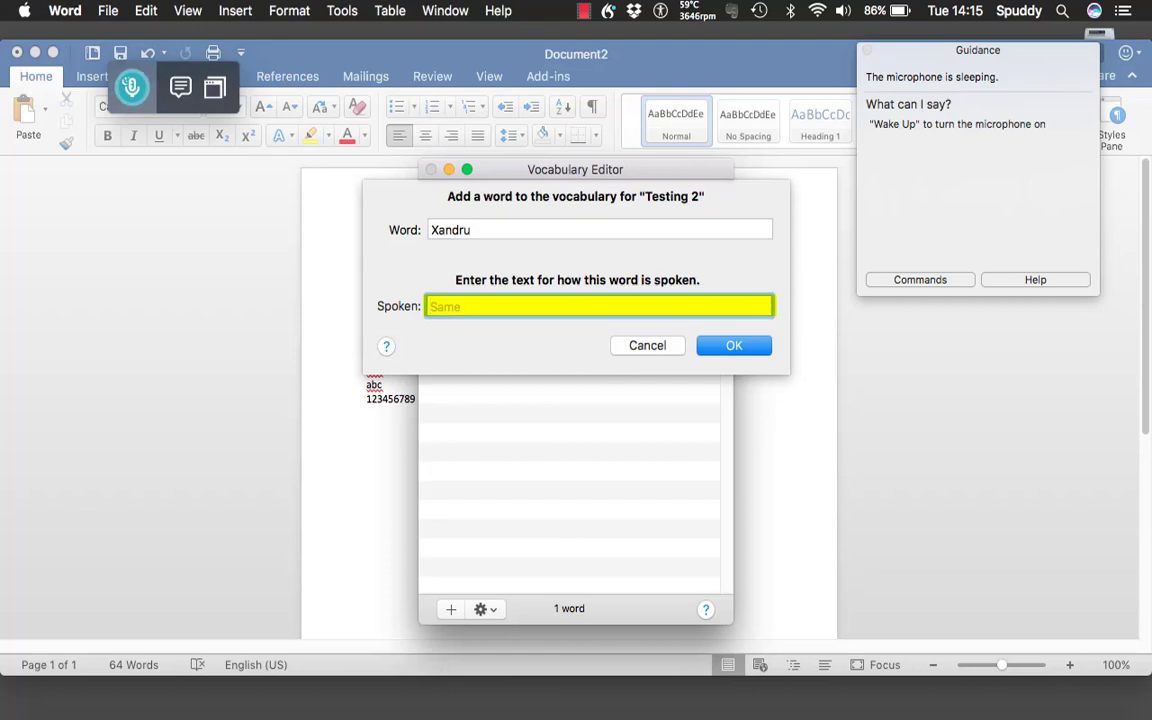
{"action": "type", "text": "Shandrew"}
{"action": "left_click", "coordinate": [480, 230]}
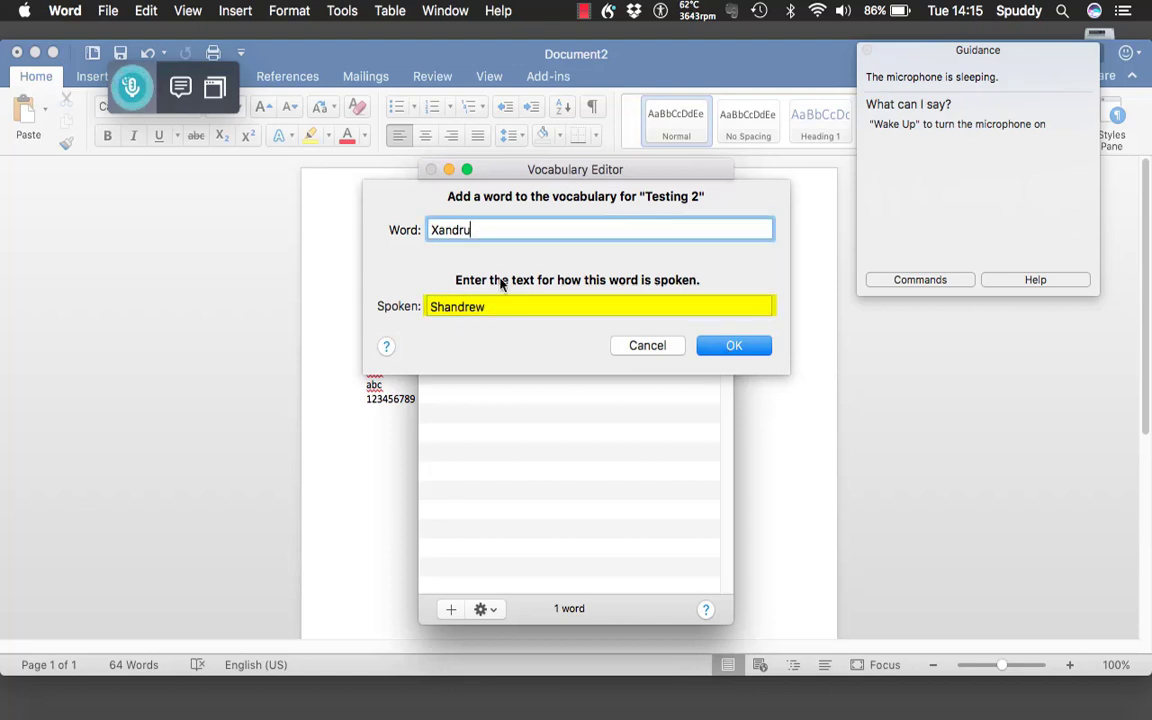
{"action": "left_click", "coordinate": [494, 311]}
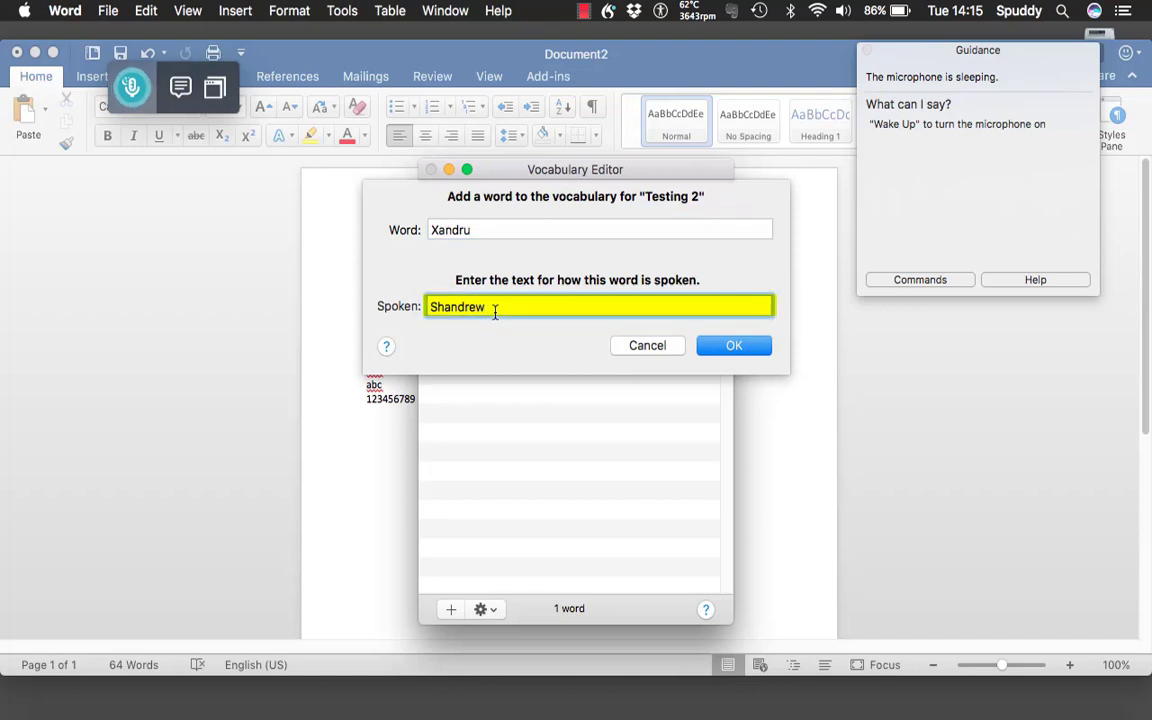
{"action": "left_click", "coordinate": [730, 346]}
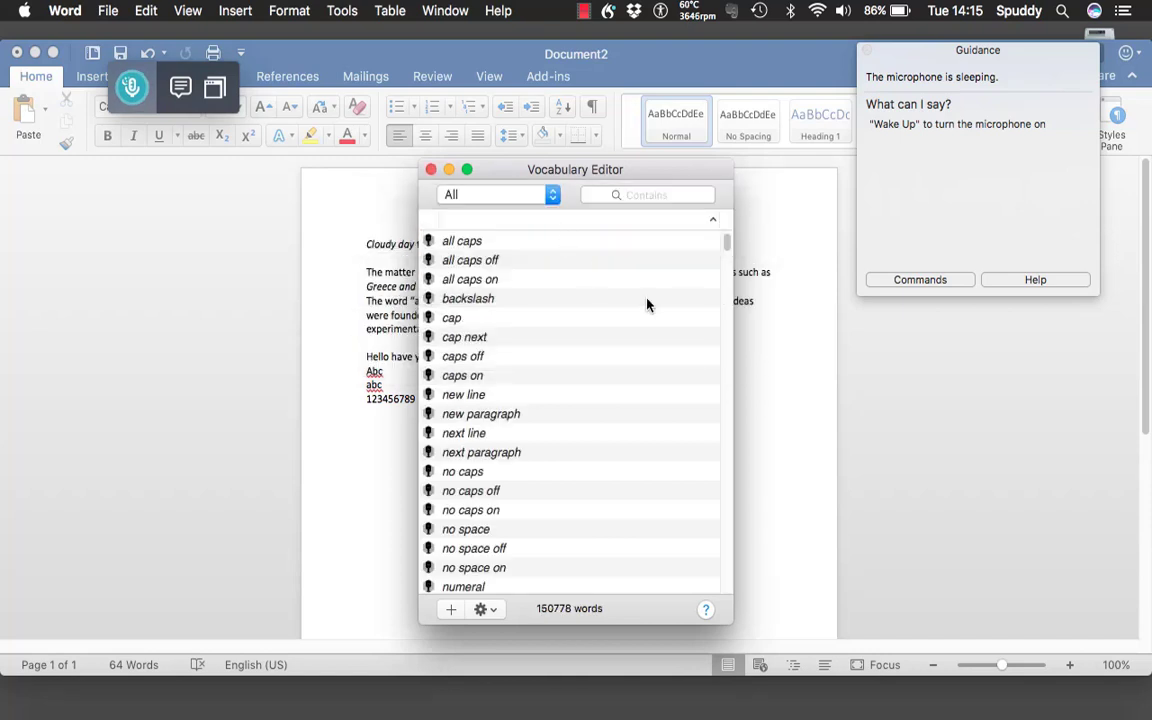
Step: Filter the vocabulary to User words and view the newly added first name's spoken form without changing it
{"action": "left_click", "coordinate": [552, 194]}
{"action": "left_click", "coordinate": [457, 229]}
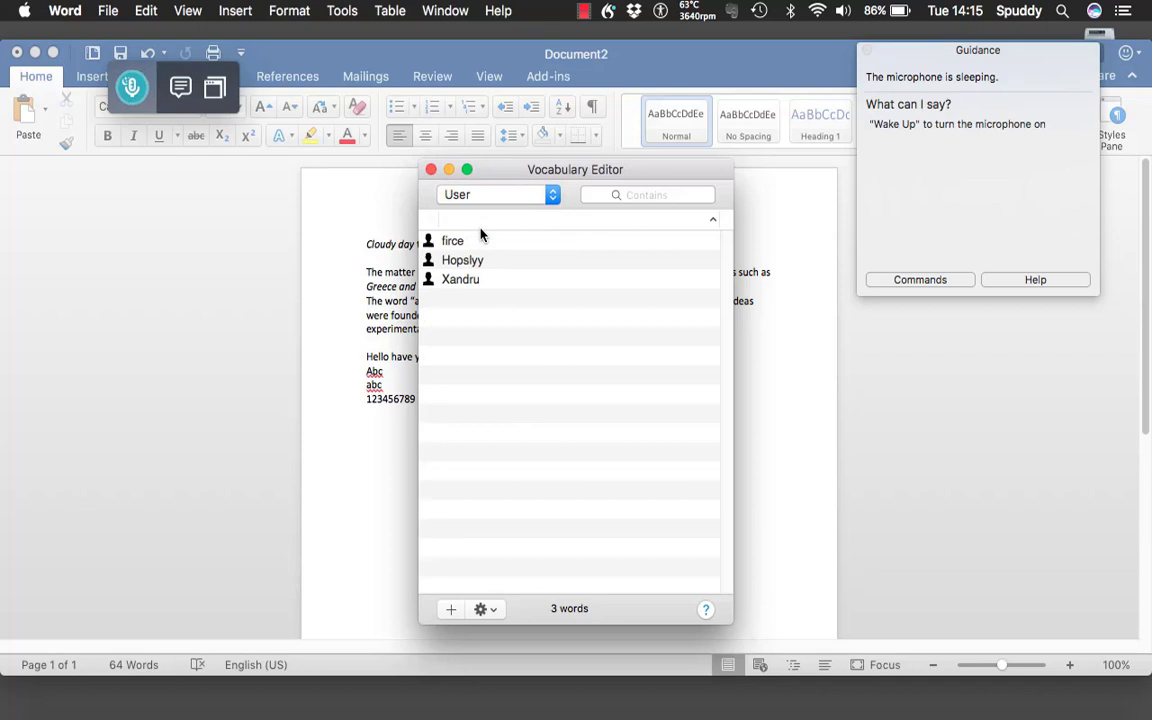
{"action": "left_click", "coordinate": [461, 281]}
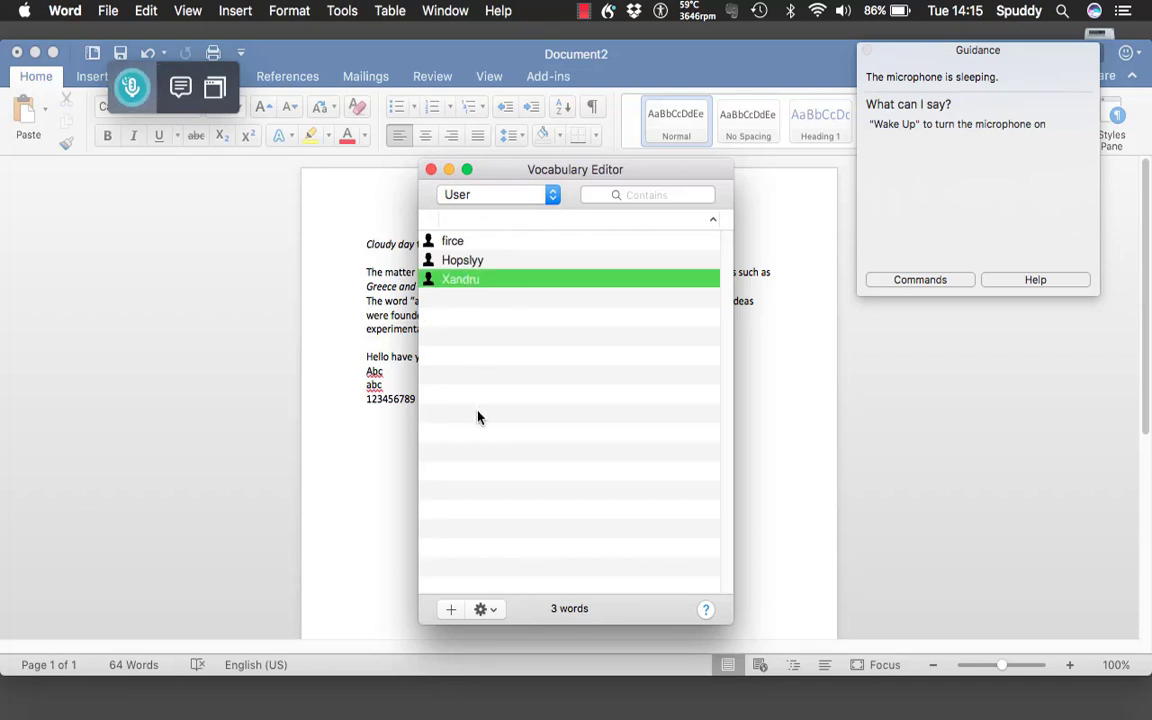
{"action": "left_click", "coordinate": [490, 614]}
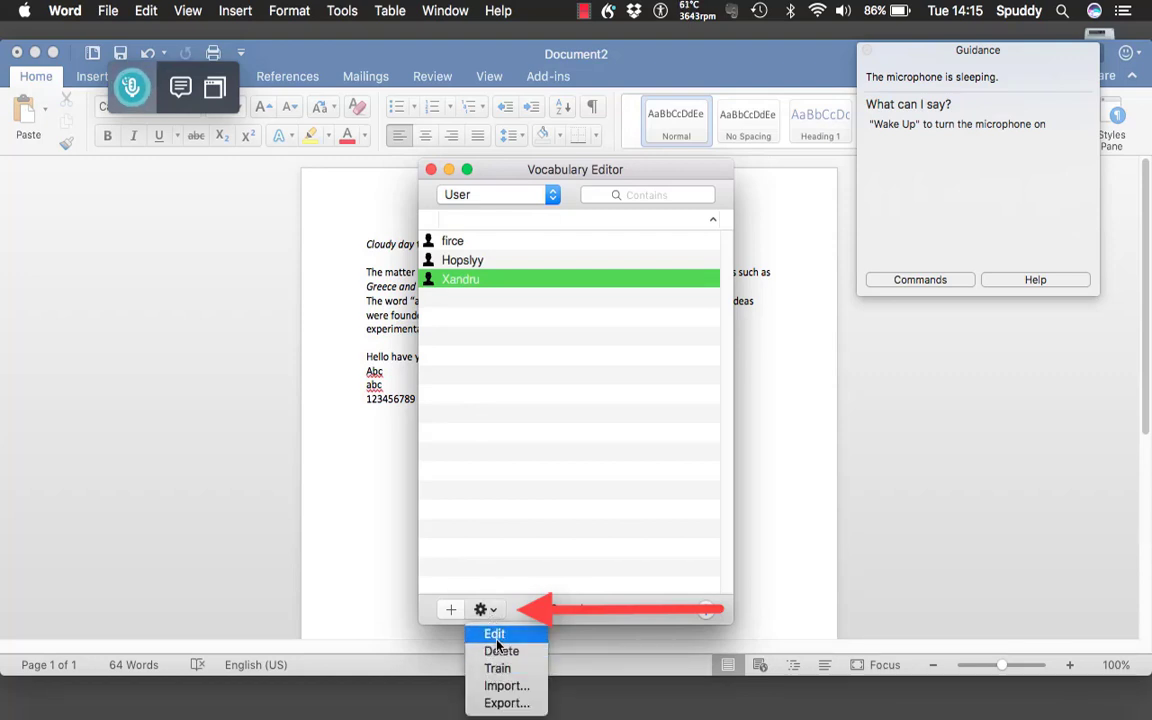
{"action": "left_click", "coordinate": [496, 638]}
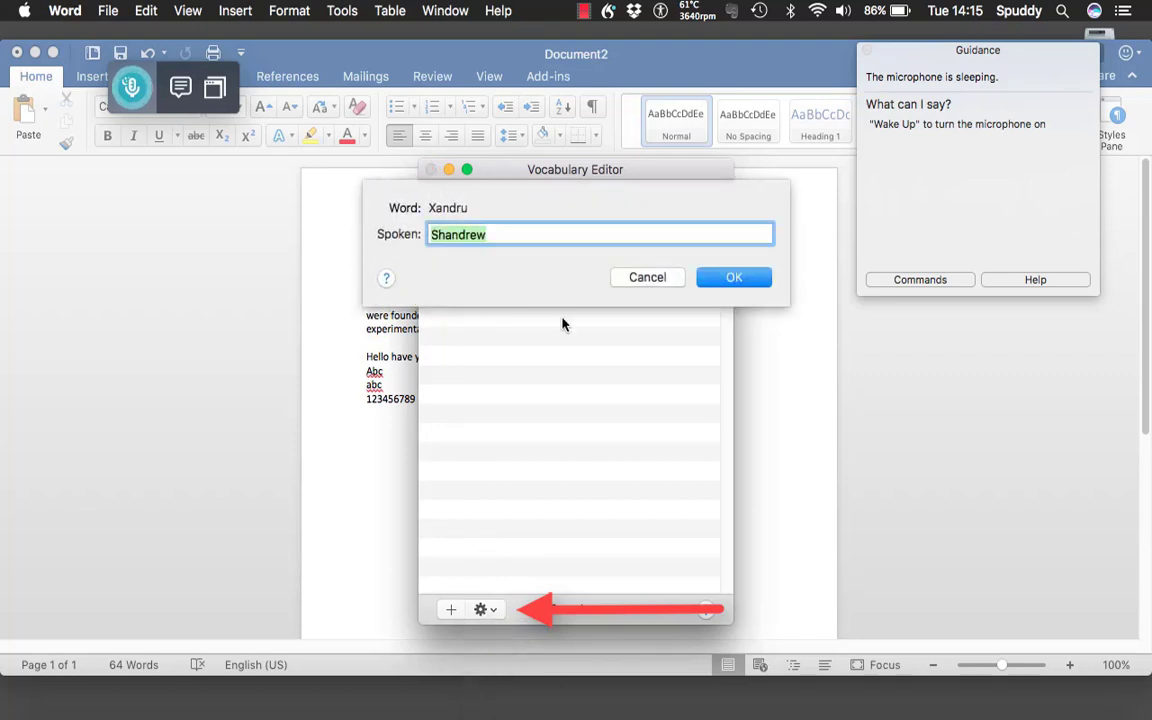
{"action": "left_click", "coordinate": [650, 280]}
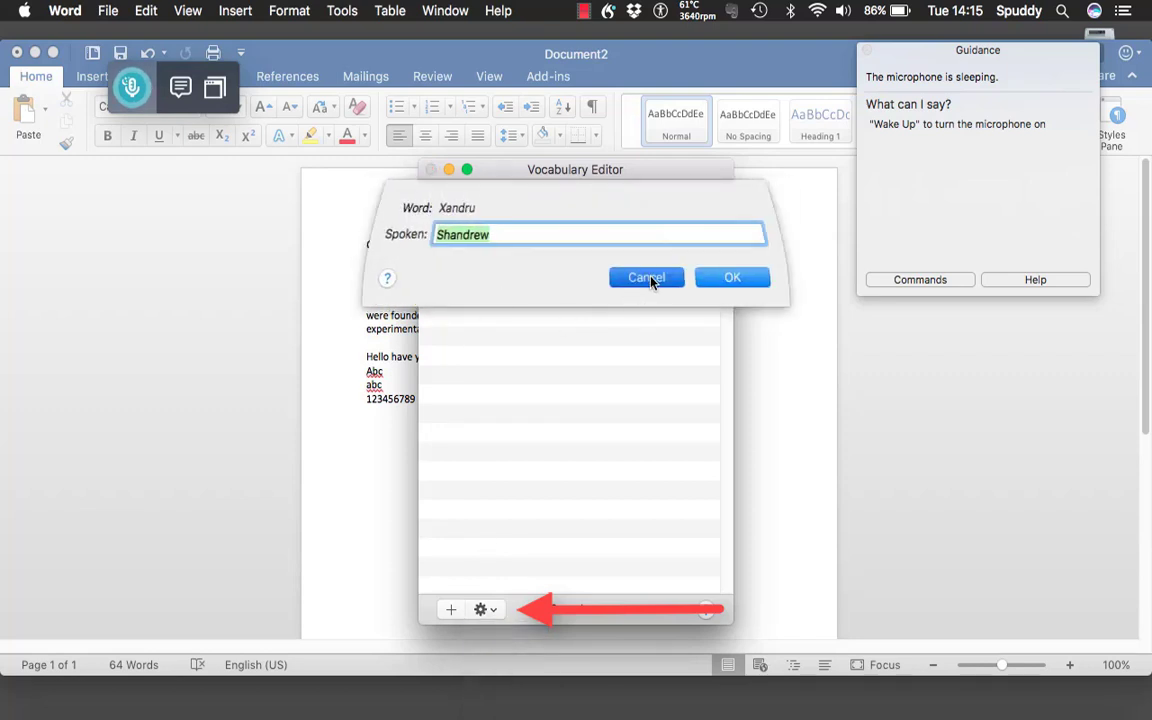
Step: Train the pronunciation of the added first name and close the Vocabulary Editor
{"action": "left_click", "coordinate": [489, 612]}
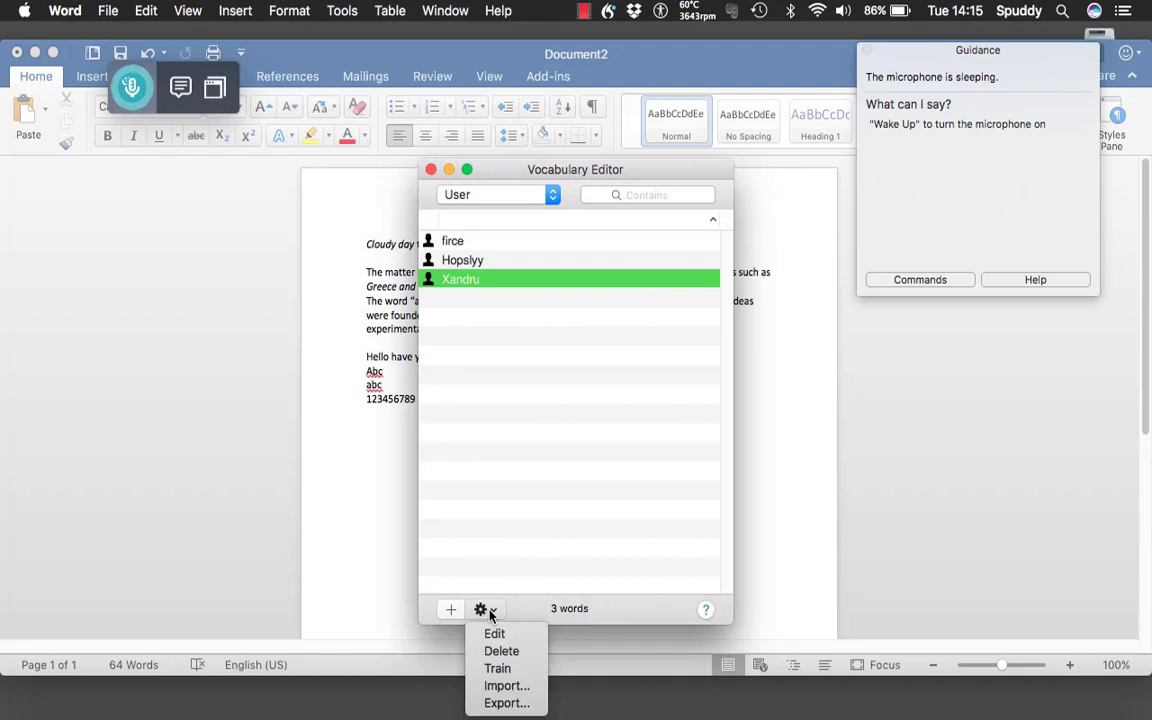
{"action": "left_click", "coordinate": [500, 669]}
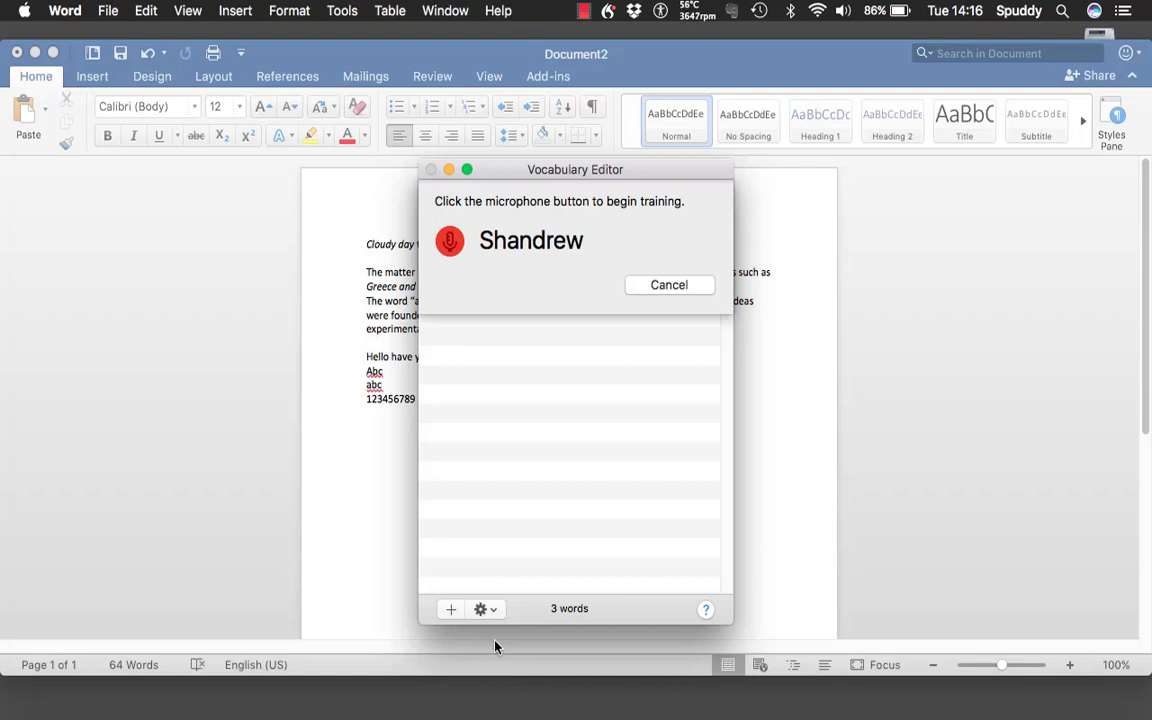
{"action": "left_click", "coordinate": [451, 242]}
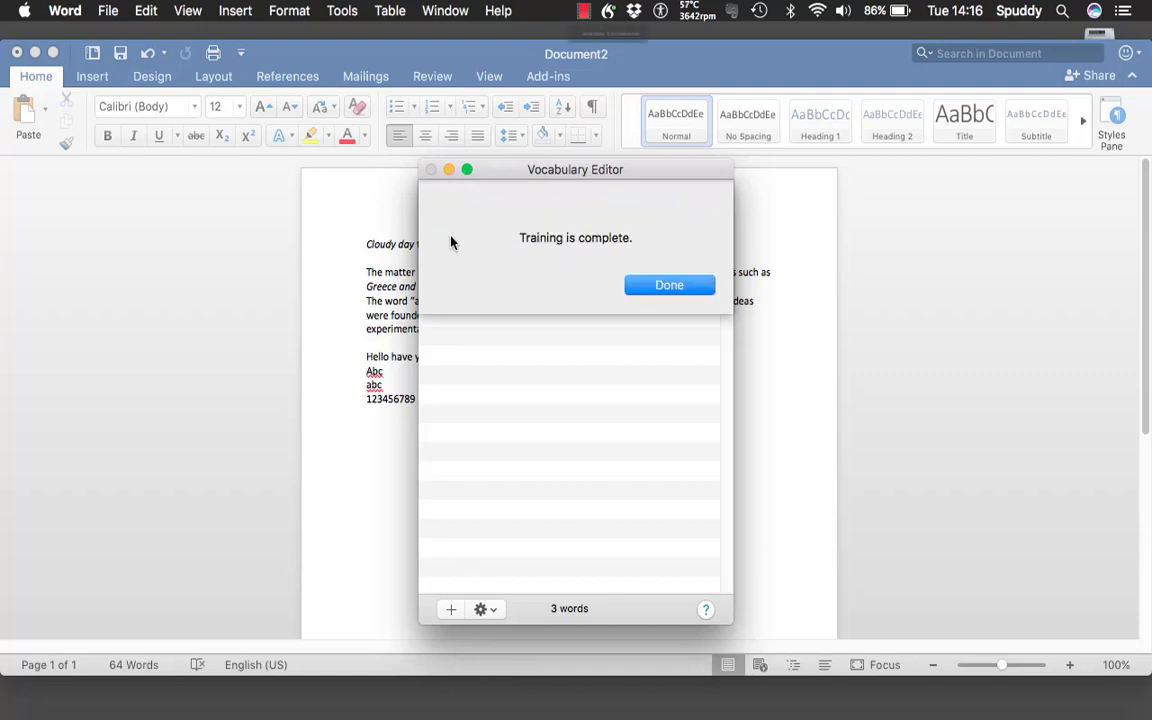
{"action": "left_click", "coordinate": [668, 286]}
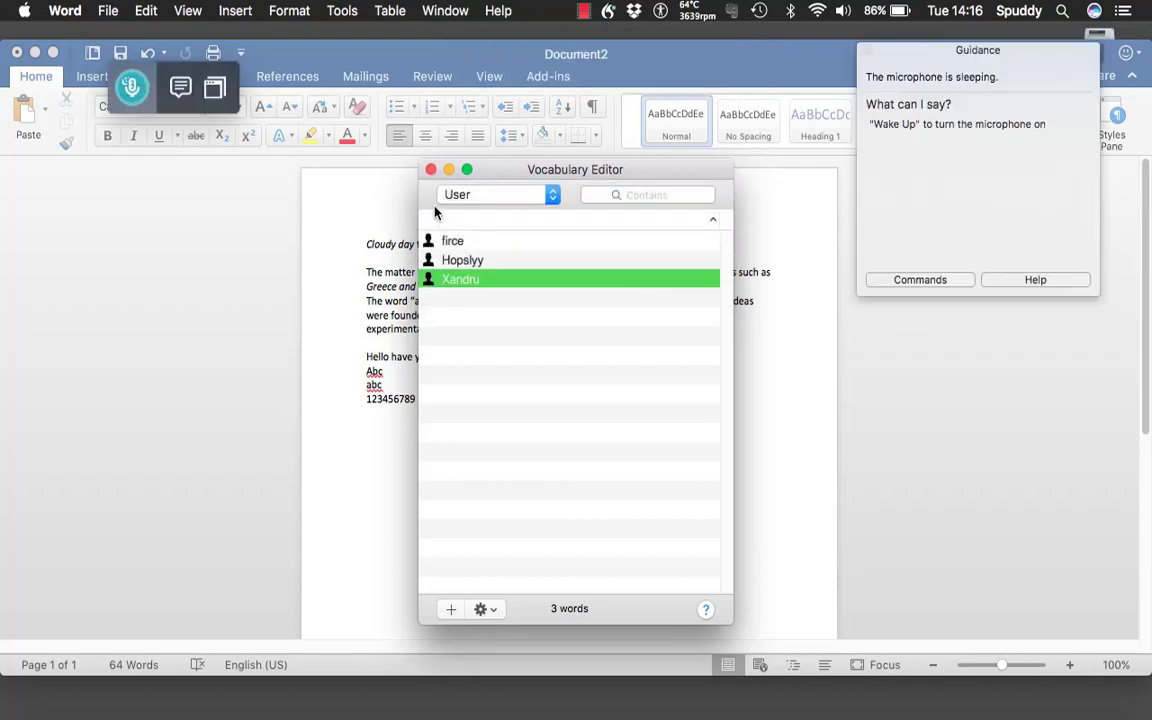
{"action": "left_click", "coordinate": [431, 170]}
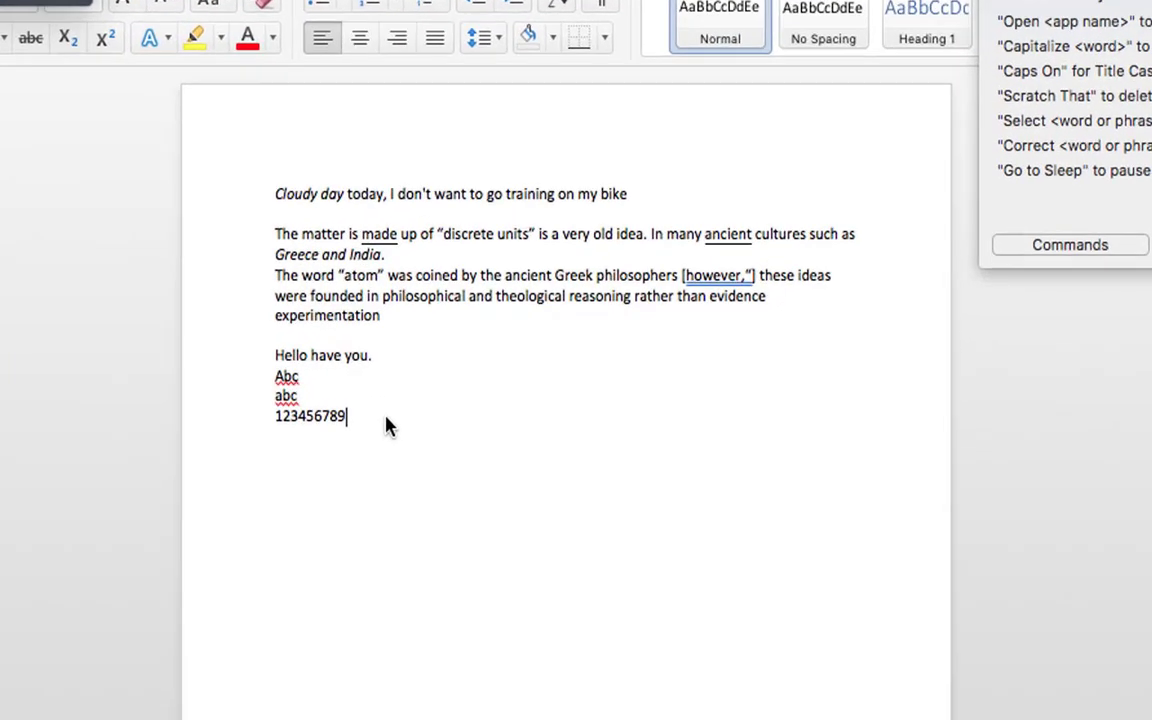
Step: Enter the newly added first name in the document, one blank line below 123456789
{"action": "key", "text": "Return"}
{"action": "key", "text": "Return"}
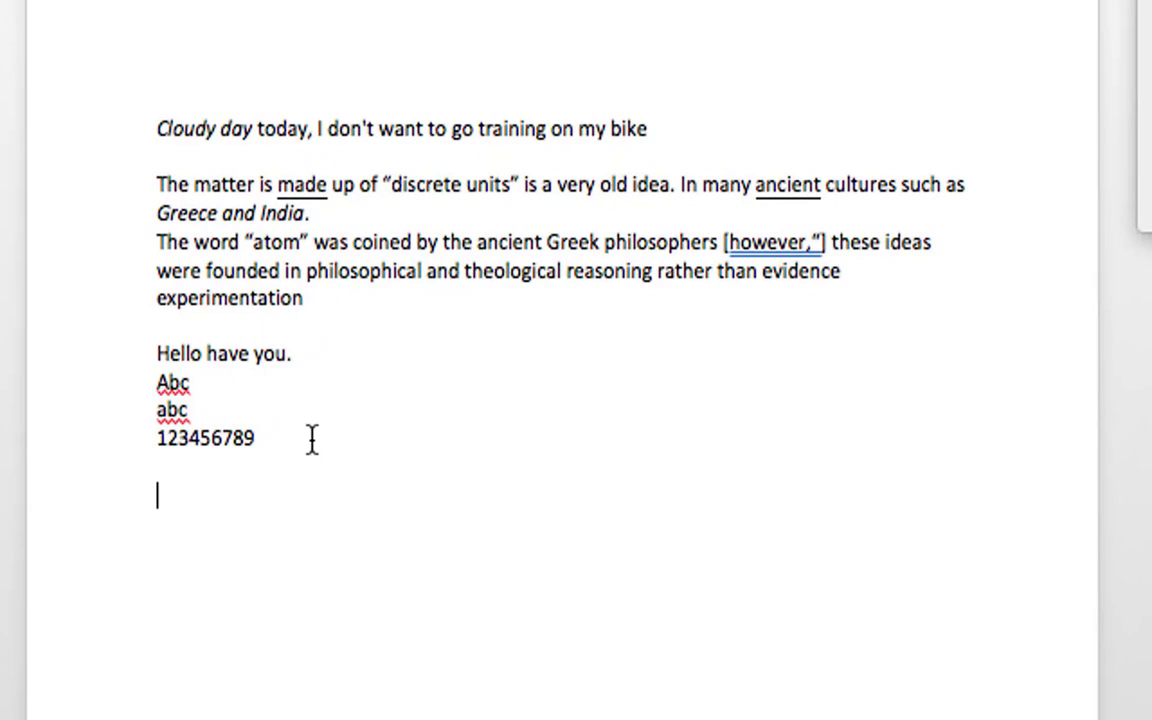
{"action": "type", "text": "Xandru"}
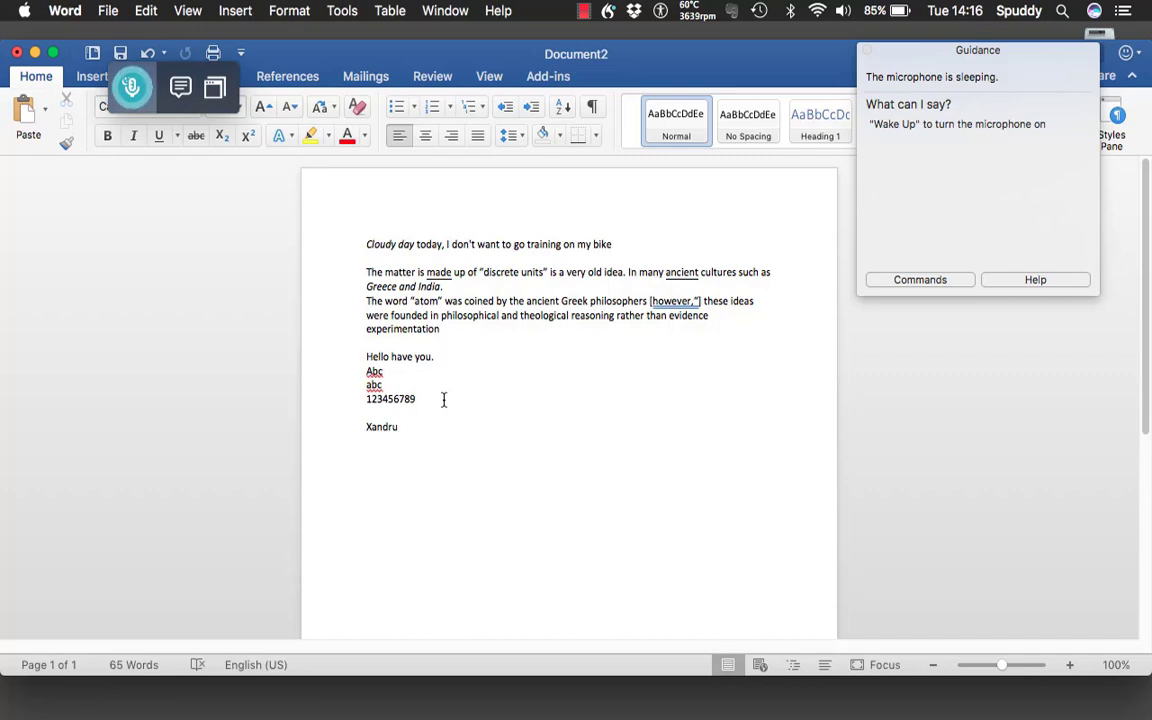
Step: Switch Dragon to transcription mode and review the format and speaker options, keeping Microsoft Word and Me (Testing 2)
{"action": "left_click", "coordinate": [608, 10]}
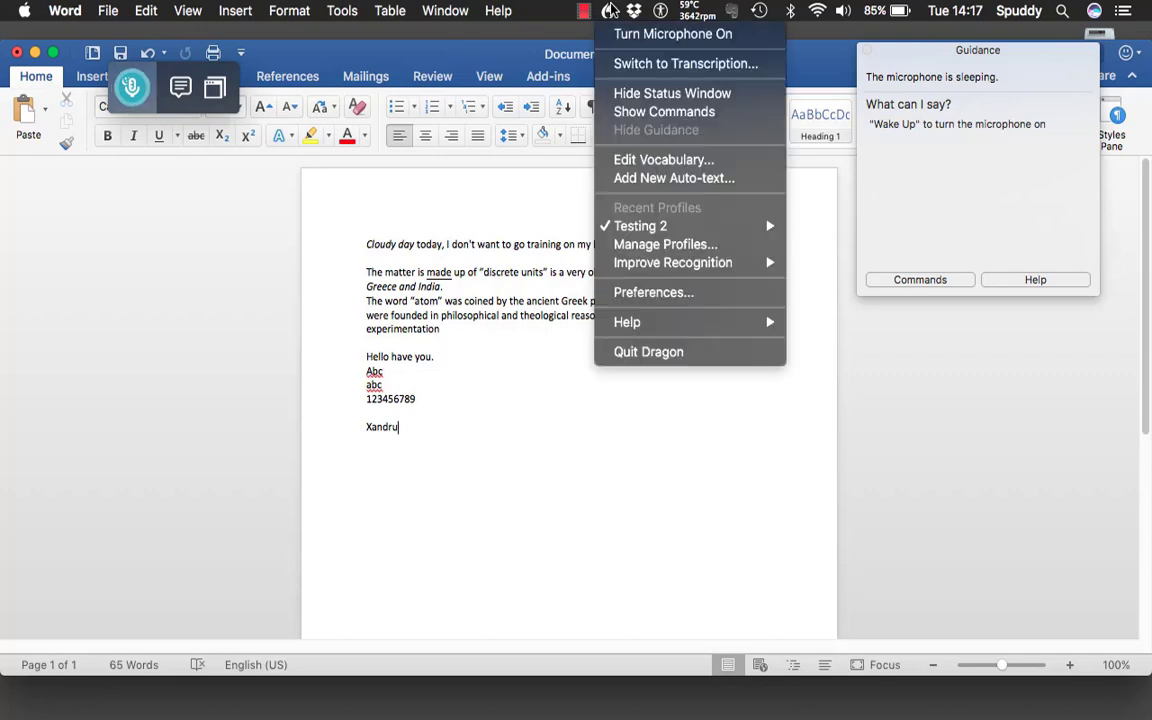
{"action": "left_click", "coordinate": [612, 64]}
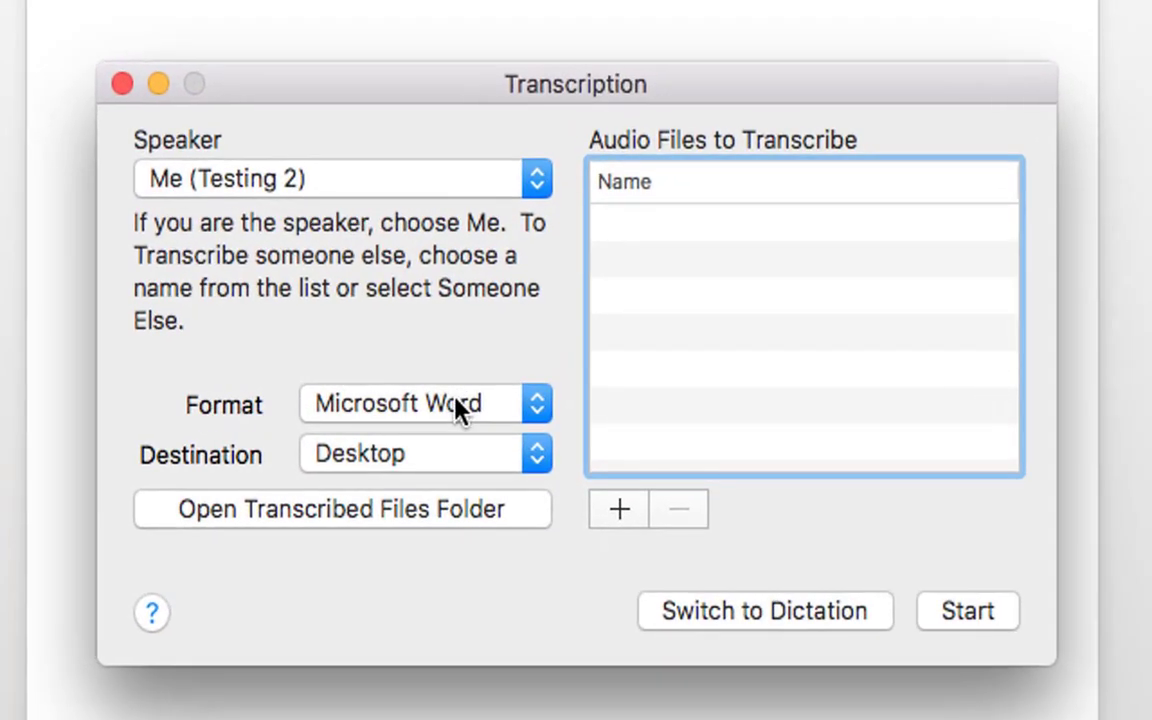
{"action": "left_click", "coordinate": [471, 406]}
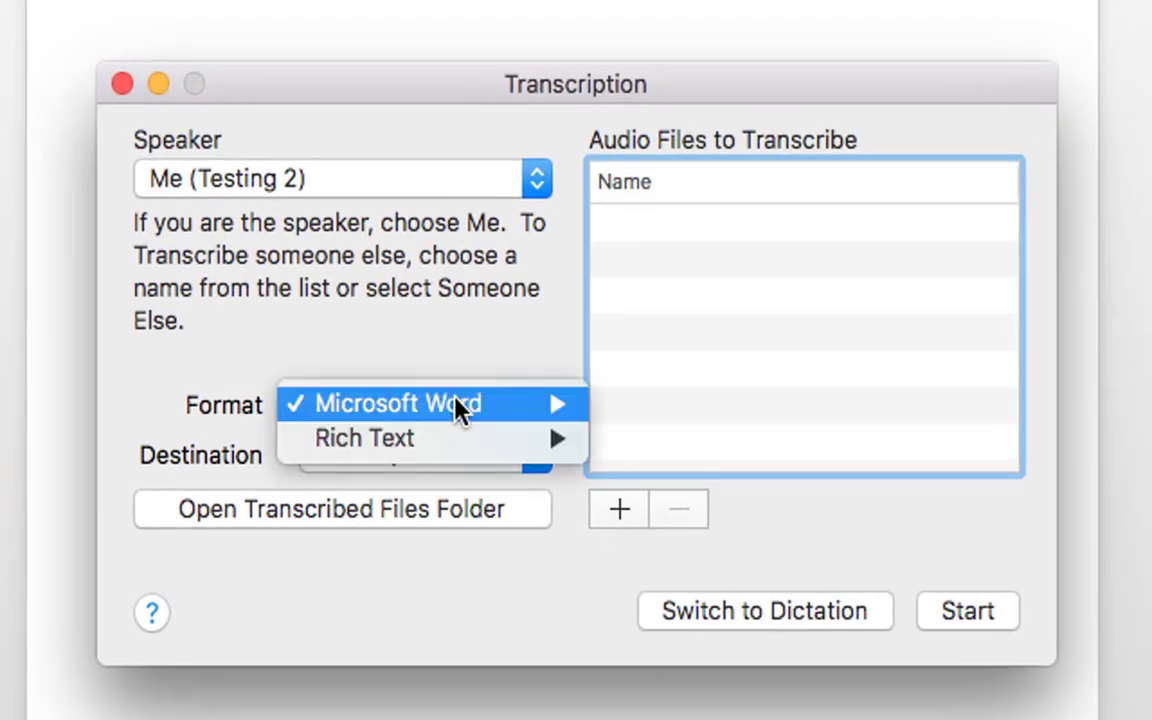
{"action": "mouse_move", "coordinate": [458, 440]}
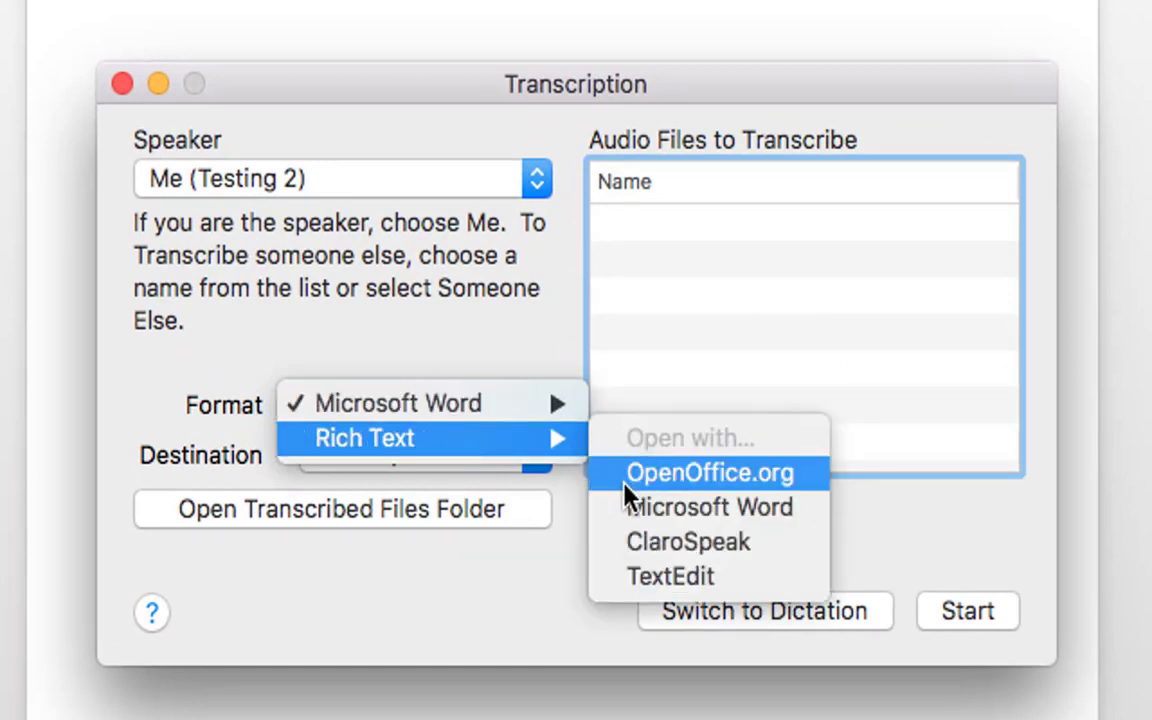
{"action": "mouse_move", "coordinate": [474, 418]}
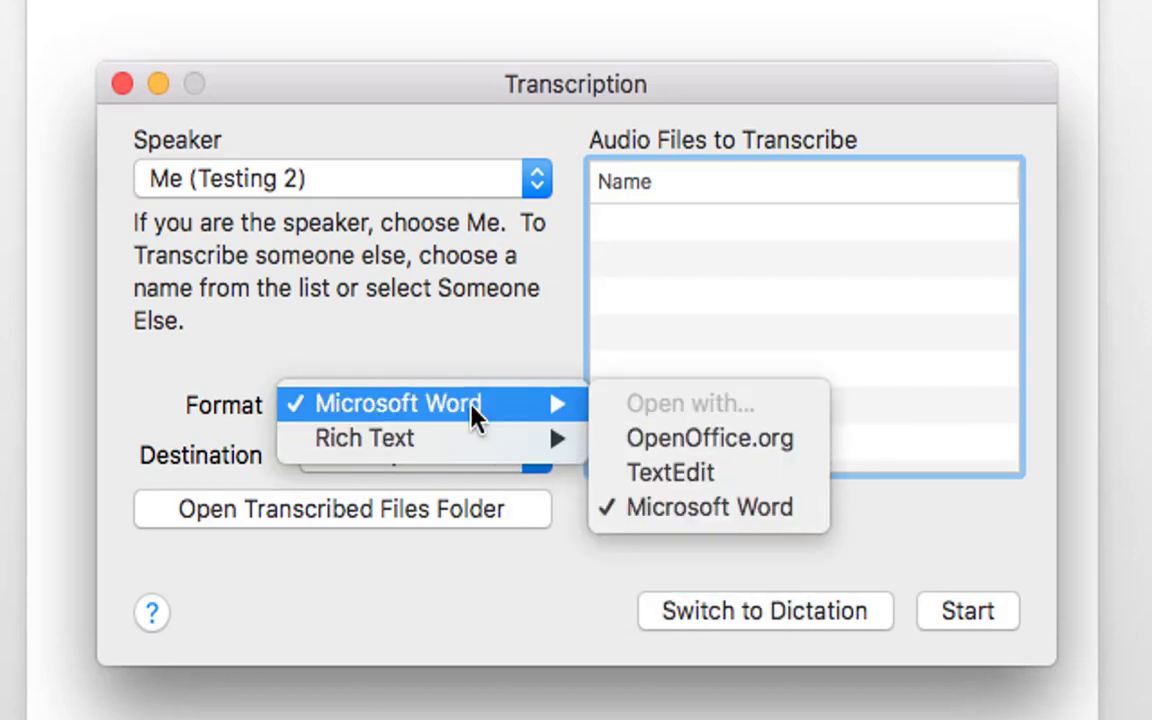
{"action": "left_click", "coordinate": [442, 373]}
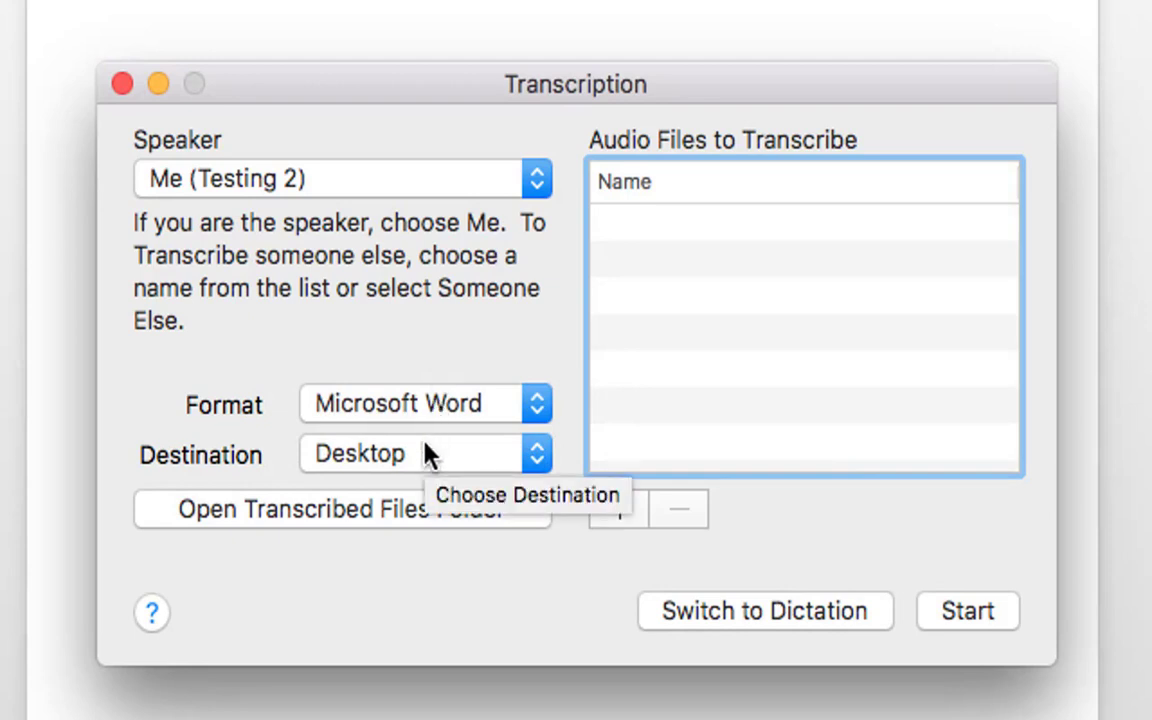
{"action": "left_click", "coordinate": [376, 186]}
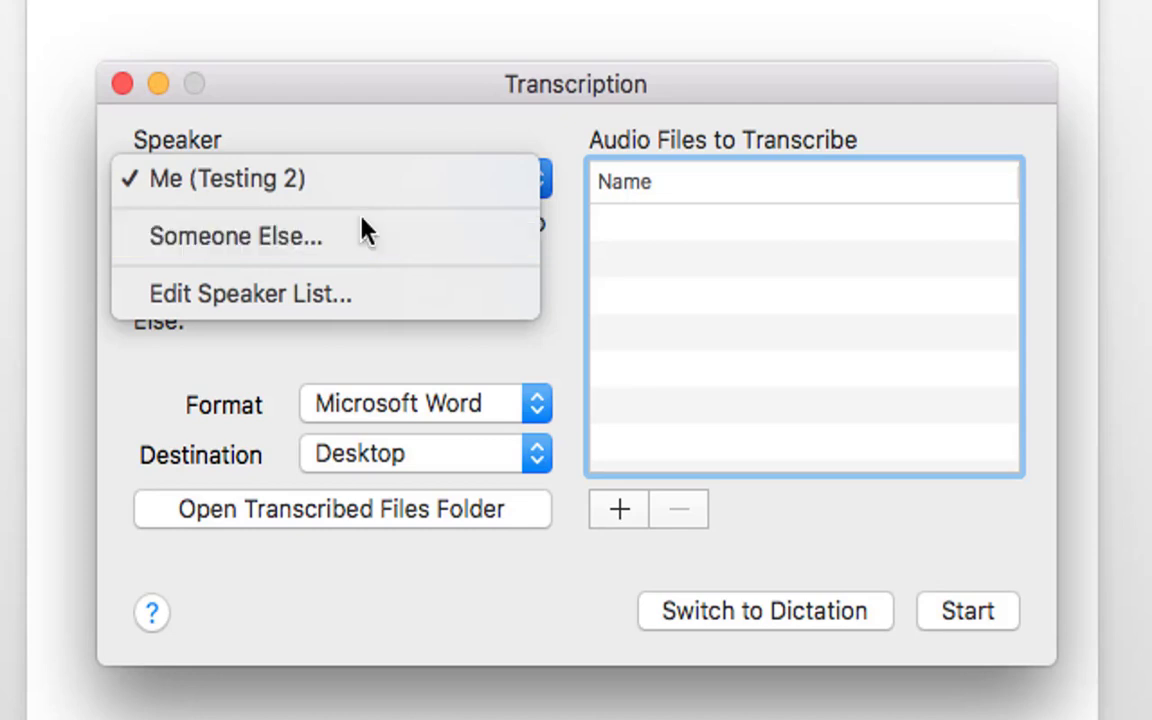
{"action": "left_click", "coordinate": [343, 188]}
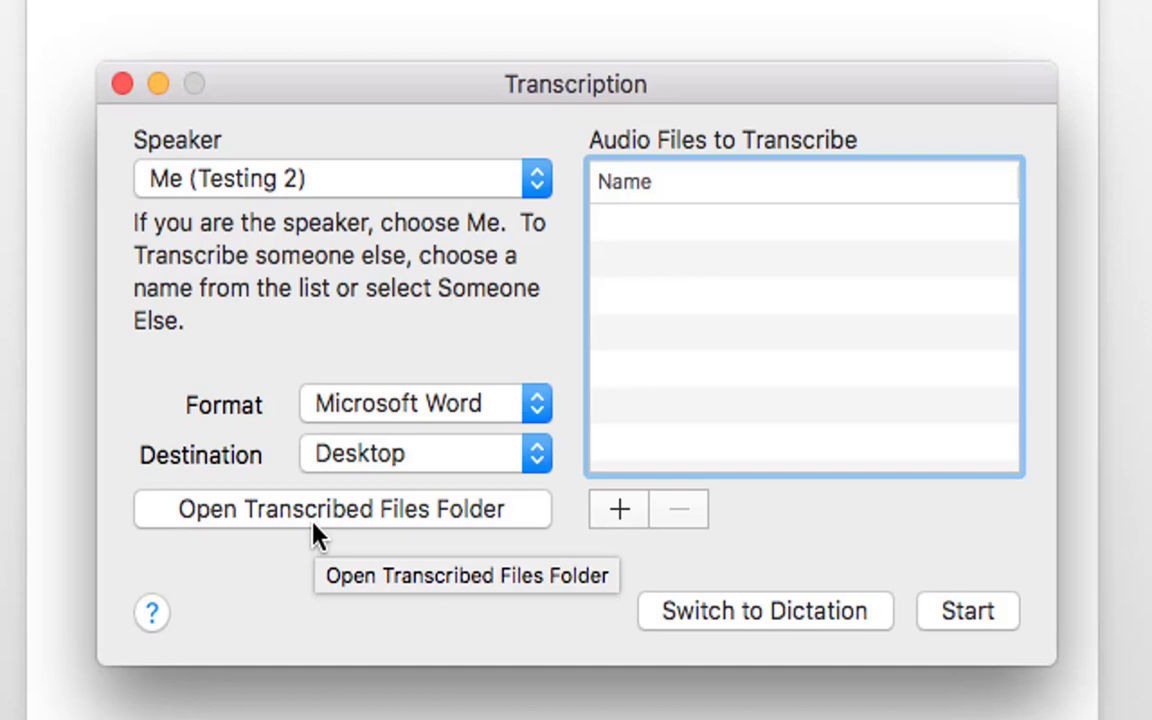
Step: Add the Oscar Wilde audio file from the Desktop, transcribe it, and dismiss the completion notification
{"action": "left_click", "coordinate": [619, 509]}
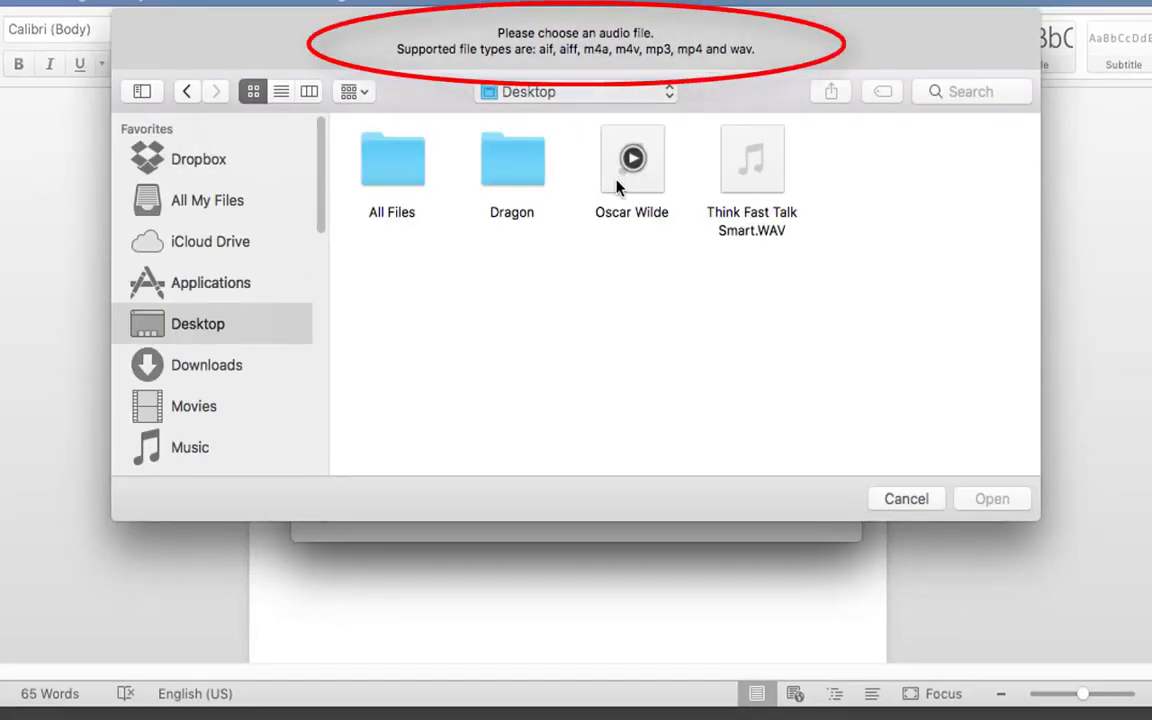
{"action": "double_click", "coordinate": [617, 187]}
{"action": "left_click", "coordinate": [809, 511]}
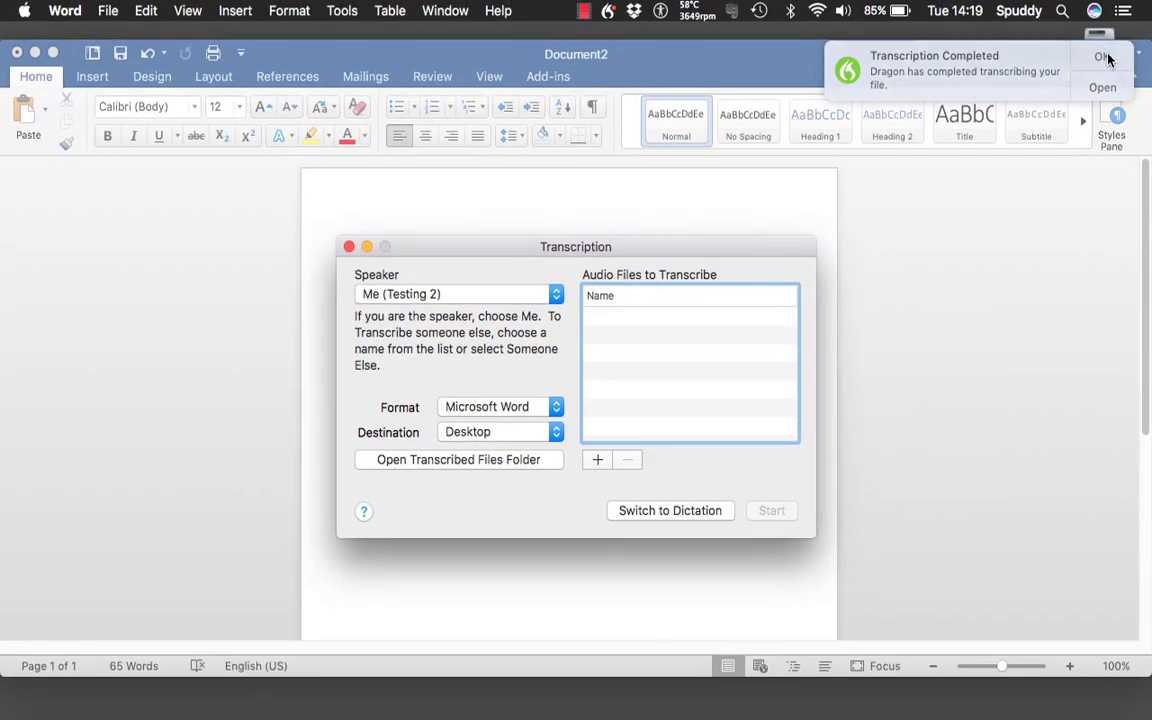
{"action": "left_click", "coordinate": [1104, 58]}
Step: Minimize the Transcription and Document2 windows and open the transcribed Oscar Wilde.doc from the desktop
{"action": "left_click", "coordinate": [368, 247]}
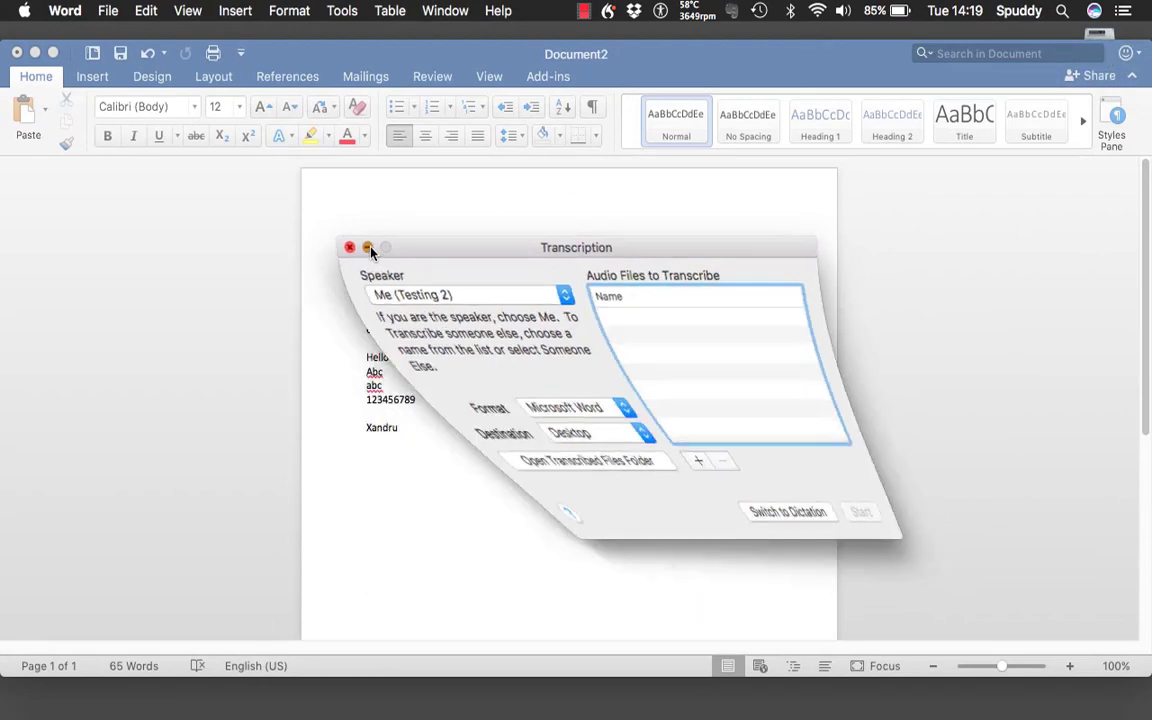
{"action": "left_click", "coordinate": [35, 54]}
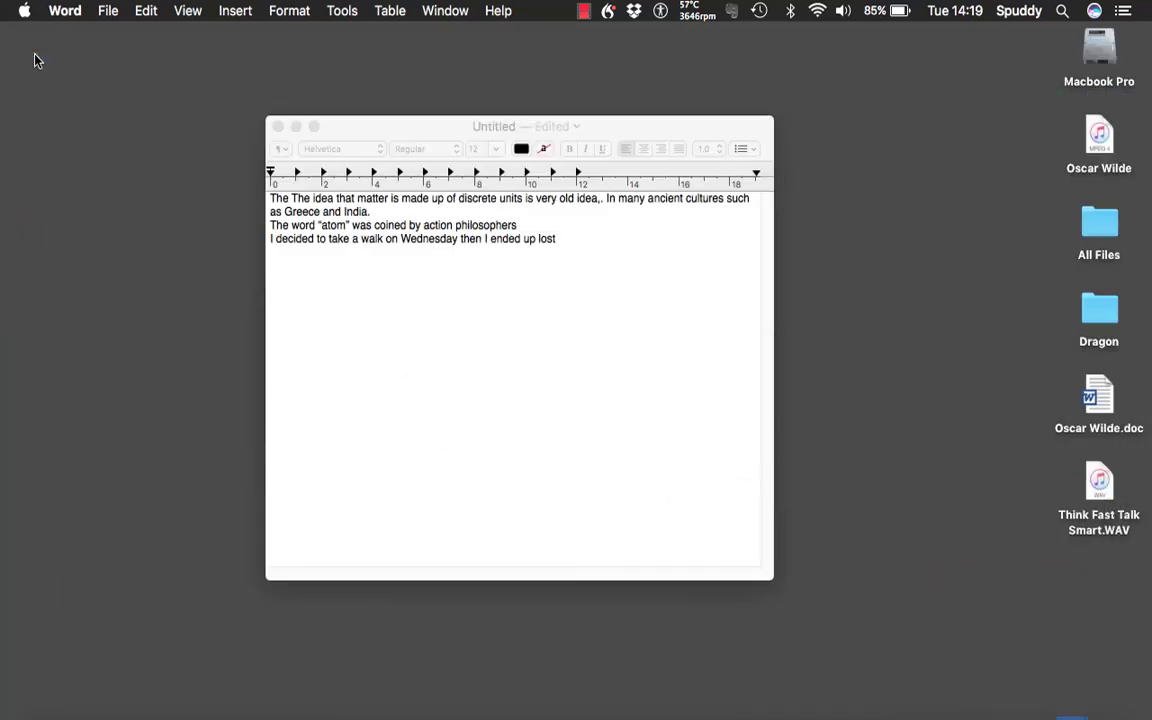
{"action": "double_click", "coordinate": [1092, 402]}
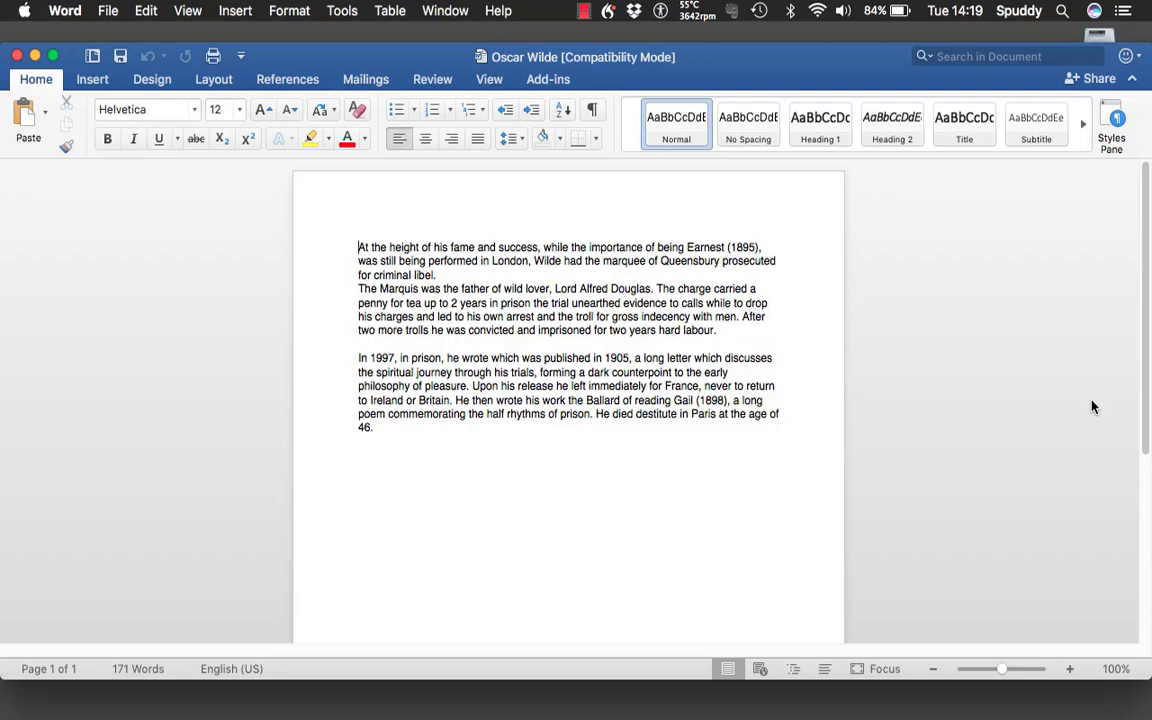
Step: Close the Oscar Wilde document and the untitled TextEdit document
{"action": "left_click", "coordinate": [15, 60]}
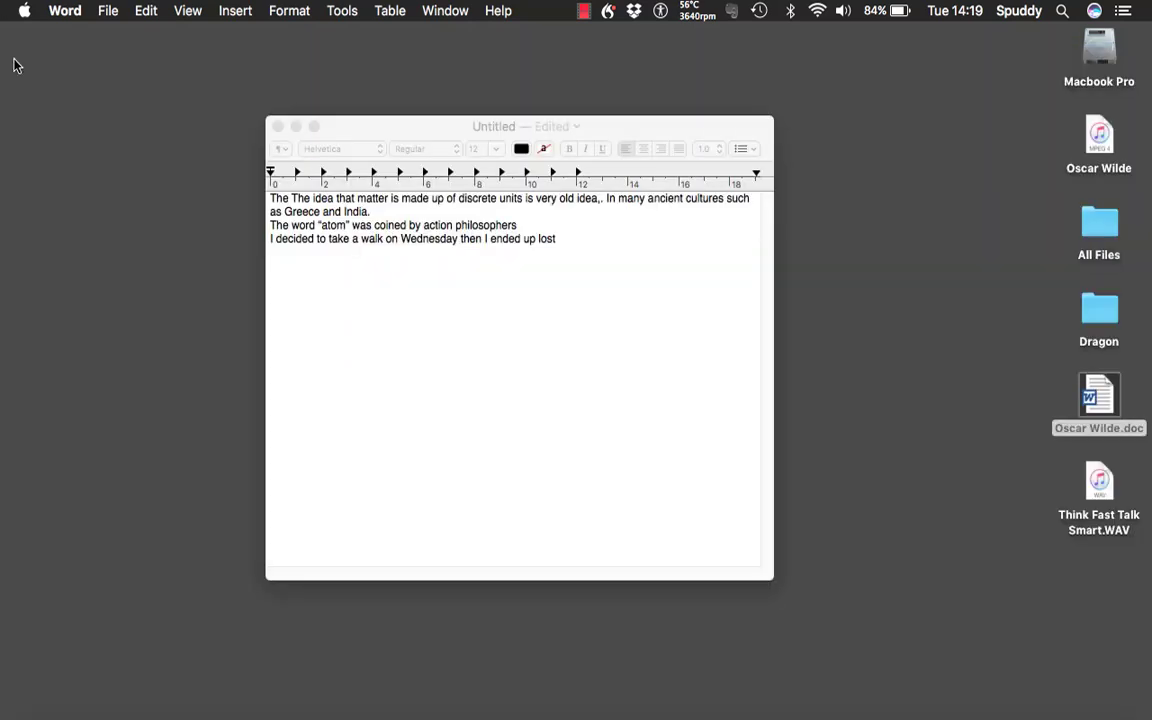
{"action": "left_click", "coordinate": [277, 128]}
{"action": "left_click", "coordinate": [456, 424]}
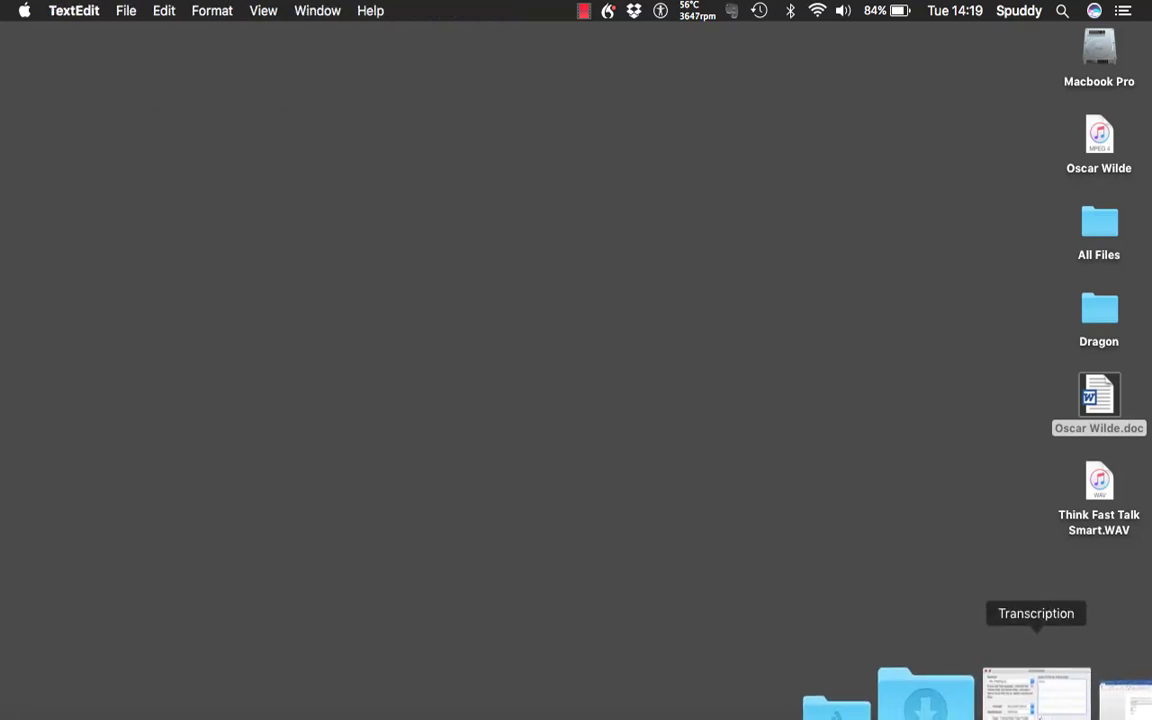
Step: Restore the Transcription window and add a new speaker named Lecturer with the United States region and American accent
{"action": "left_click", "coordinate": [1030, 694]}
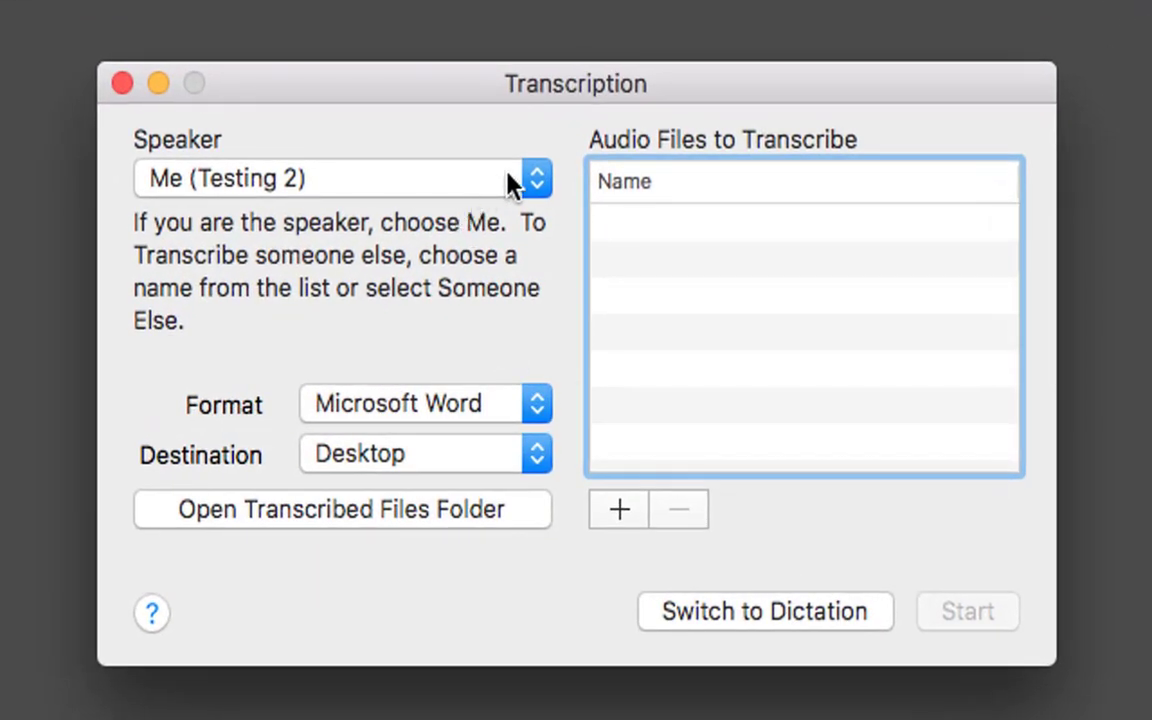
{"action": "left_click", "coordinate": [530, 180]}
{"action": "left_click", "coordinate": [425, 240]}
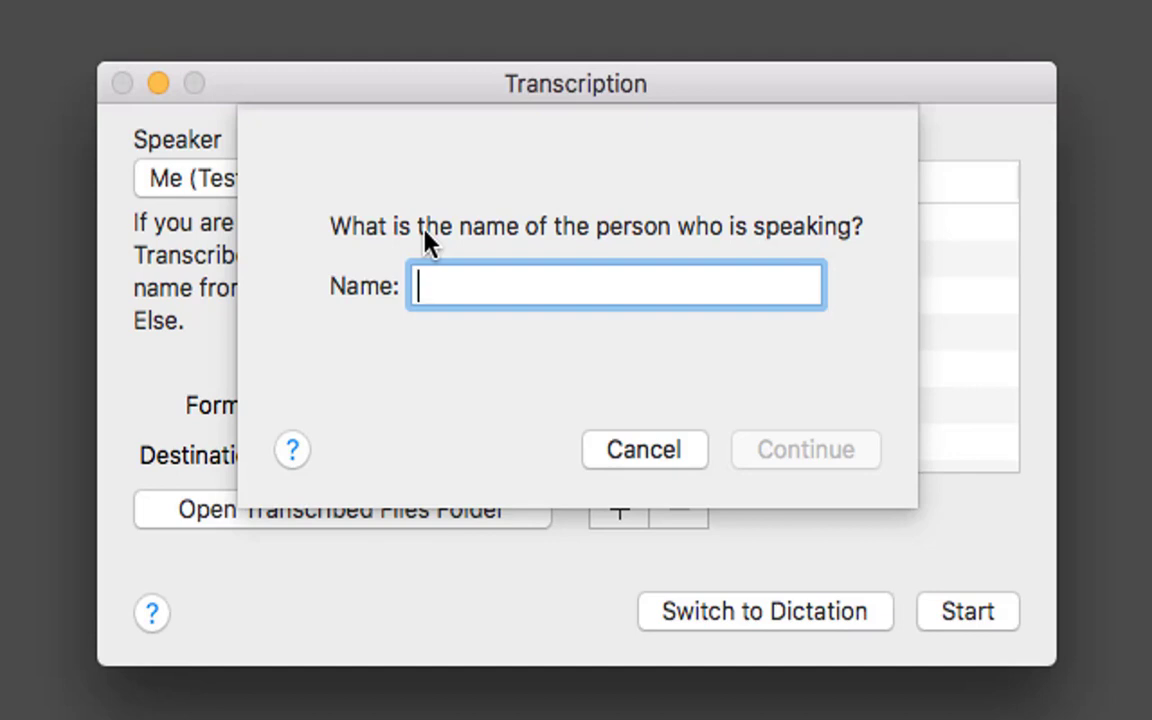
{"action": "type", "text": "Lecturer"}
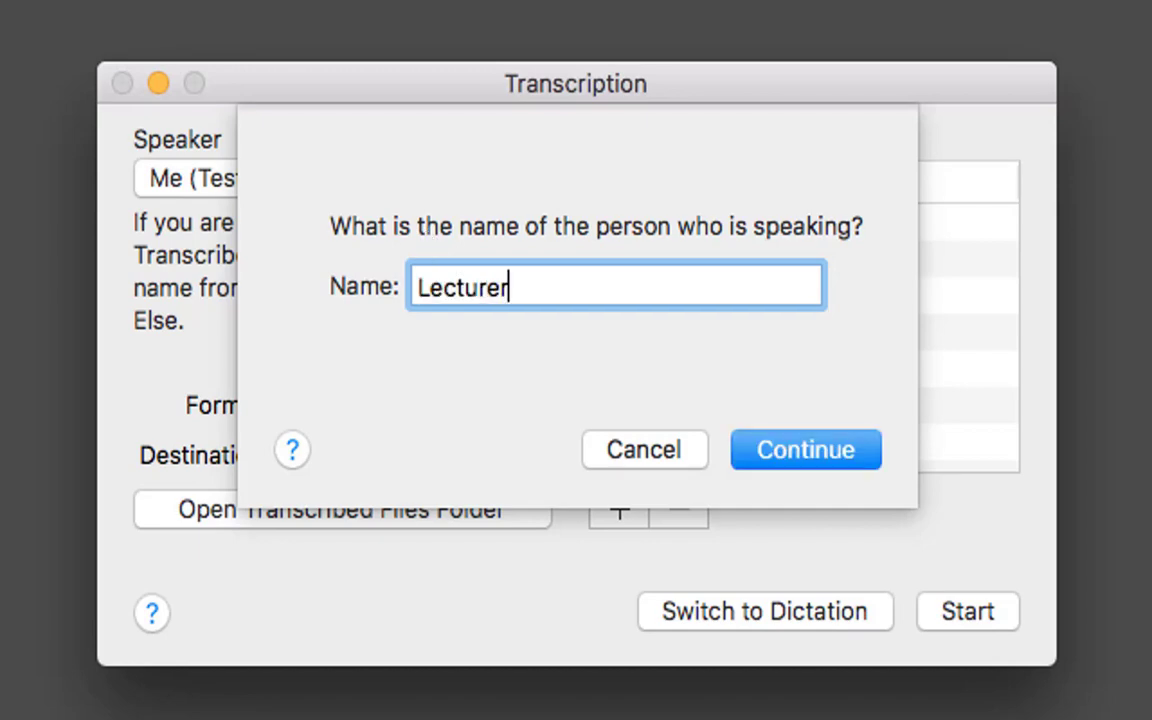
{"action": "left_click", "coordinate": [757, 462]}
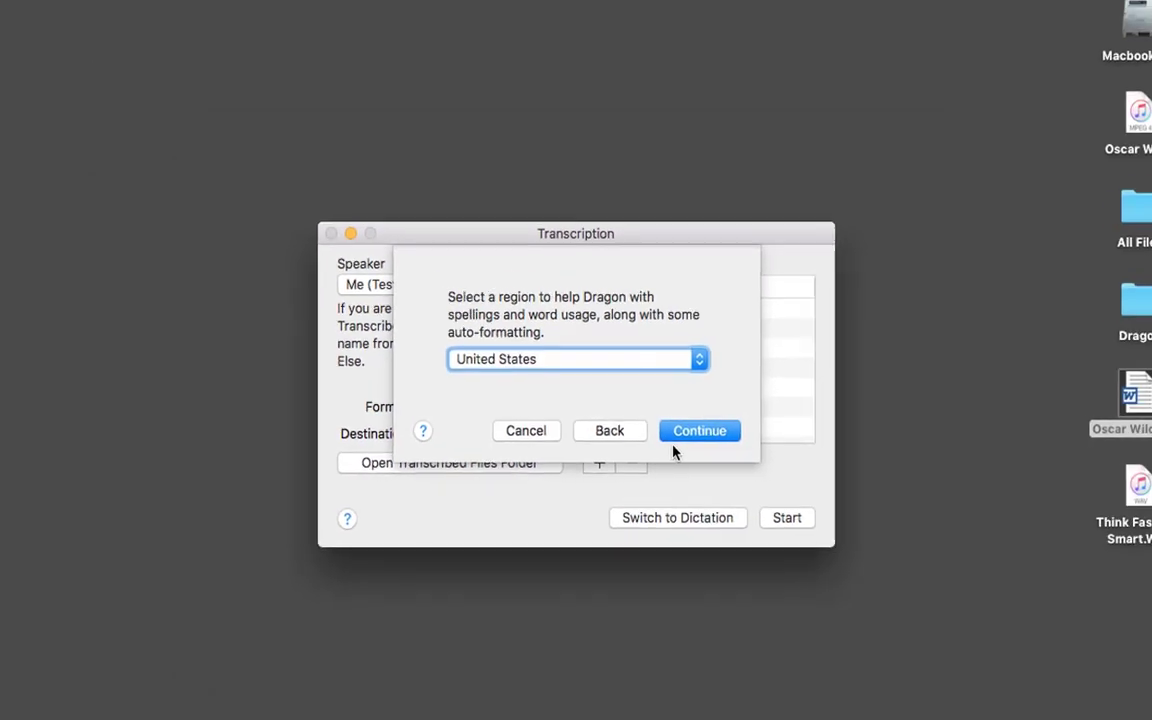
{"action": "left_click", "coordinate": [694, 435]}
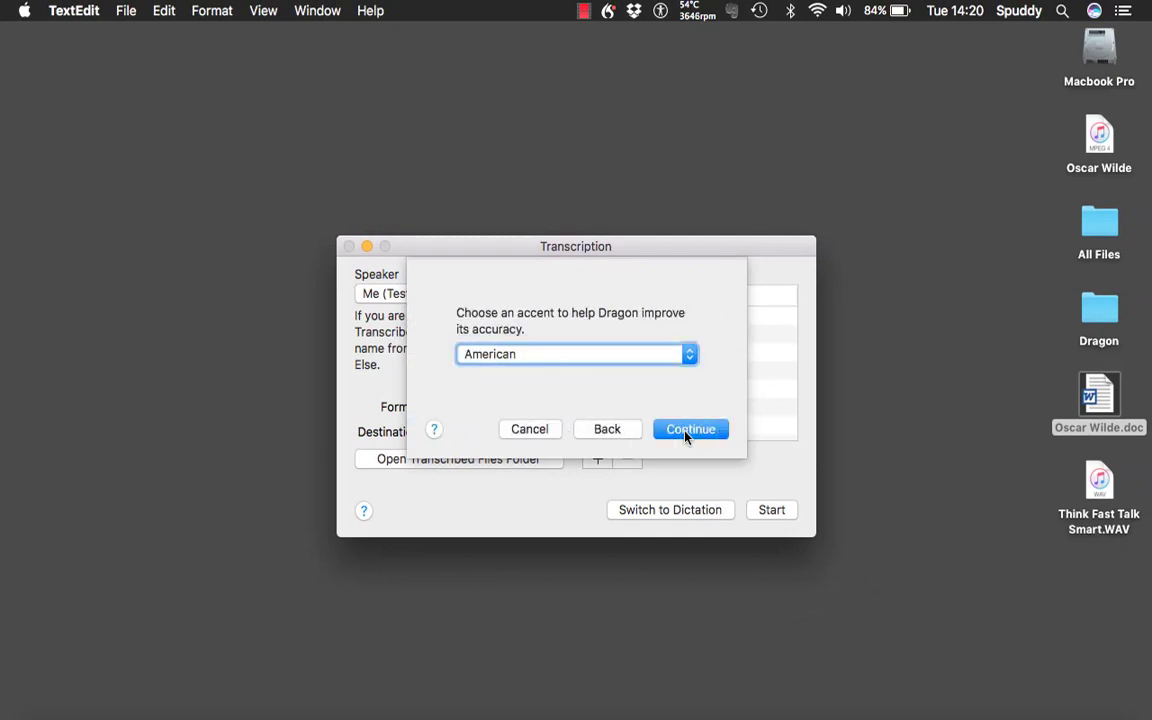
{"action": "left_click", "coordinate": [688, 429]}
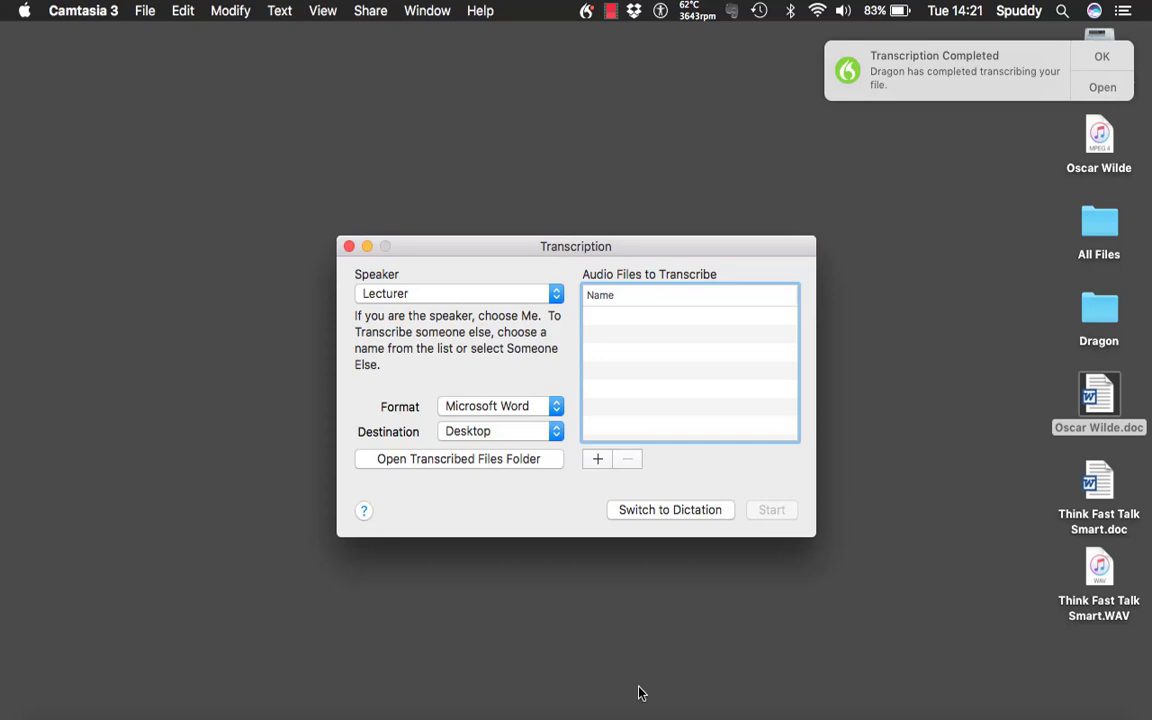
Step: Open the transcribed Think Fast Talk Smart.doc from the desktop and switch Dragon back to dictation mode
{"action": "left_click", "coordinate": [1097, 497]}
{"action": "double_click", "coordinate": [1097, 497]}
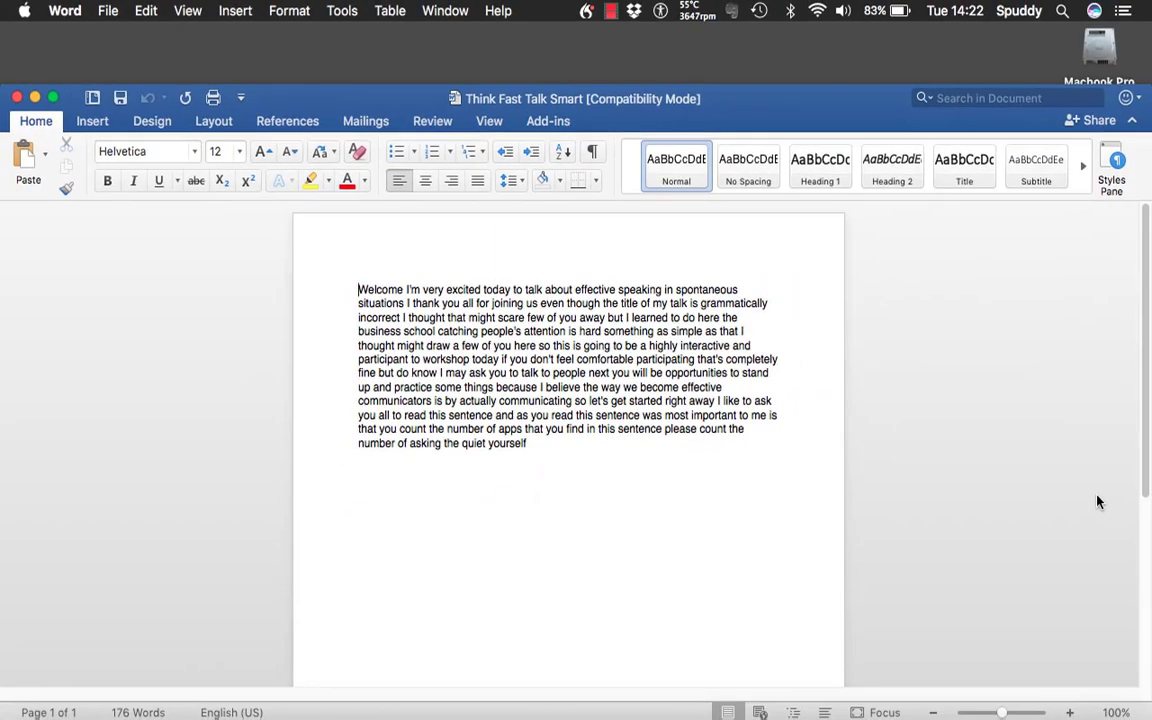
{"action": "left_click", "coordinate": [587, 12]}
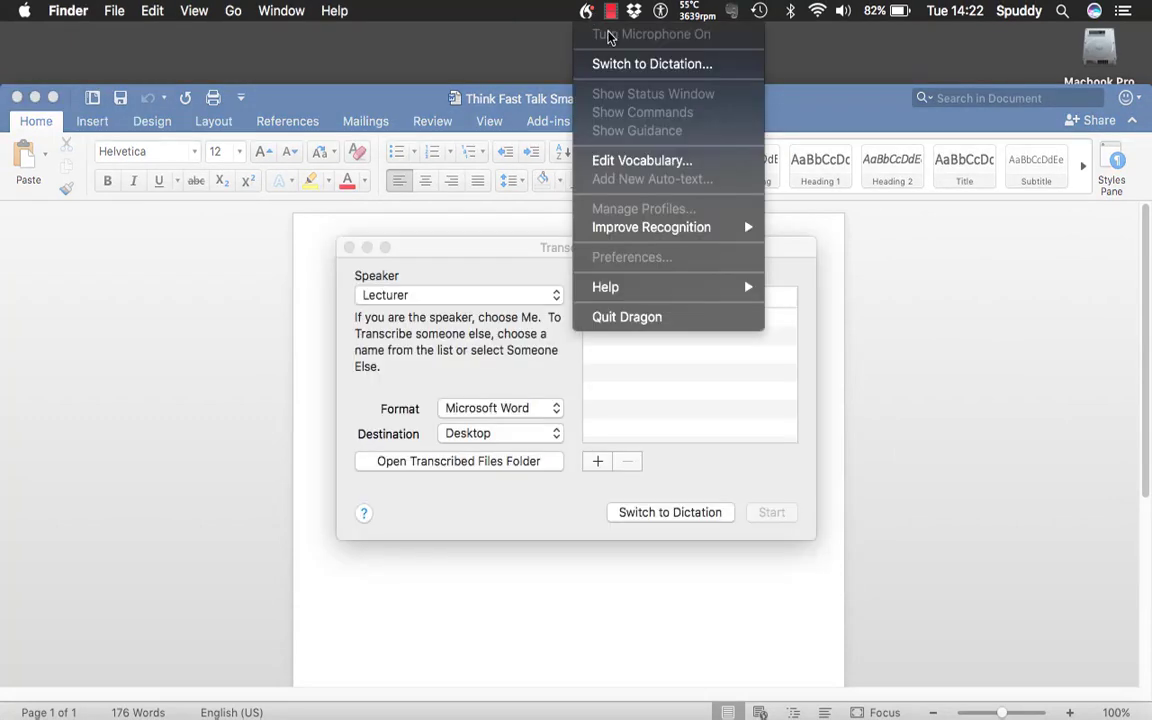
{"action": "left_click", "coordinate": [599, 62]}
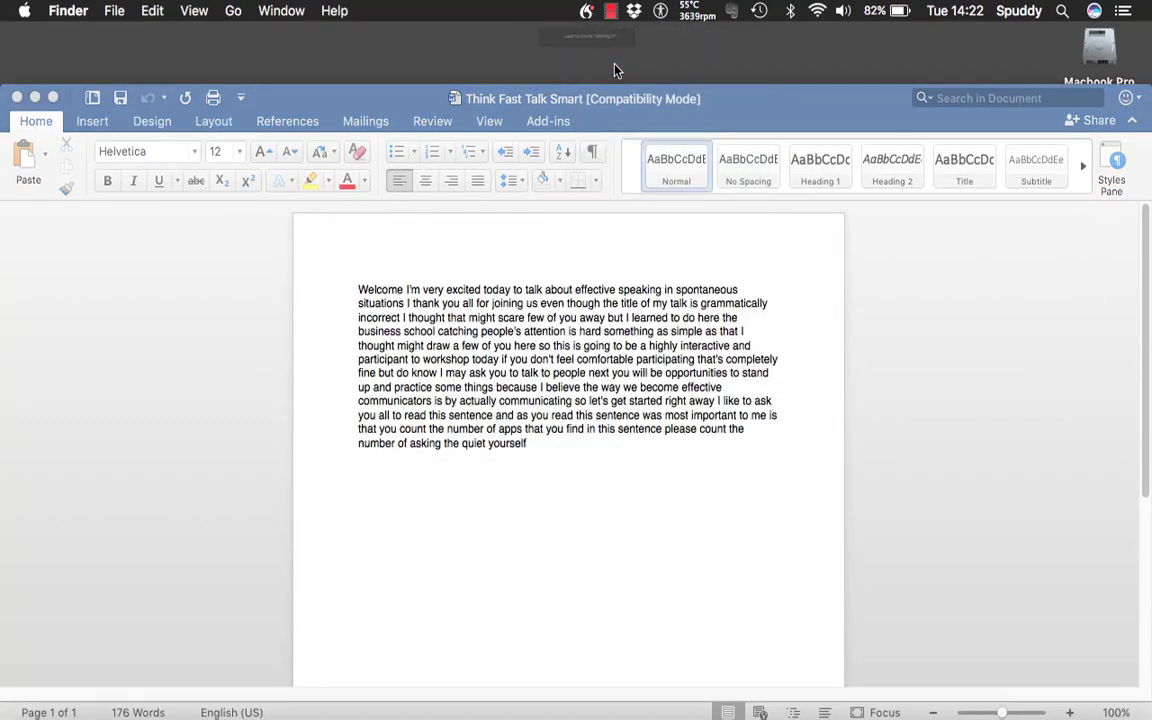